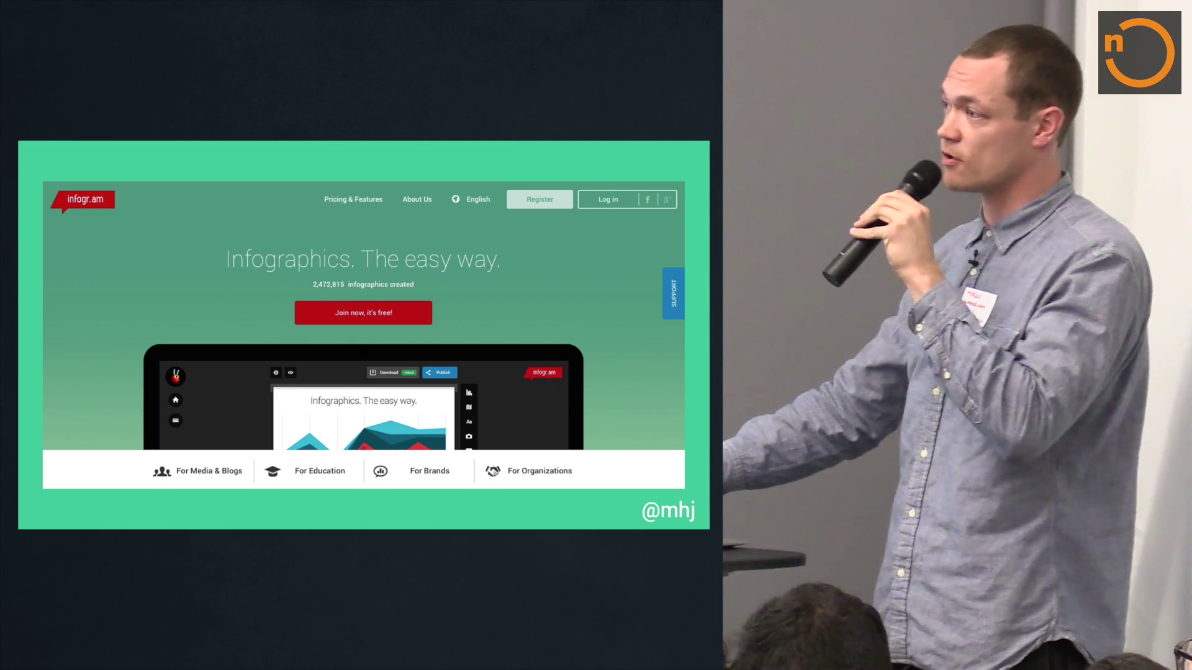
# Step: Advance the presentation to the next slide
pyautogui.press('Right')
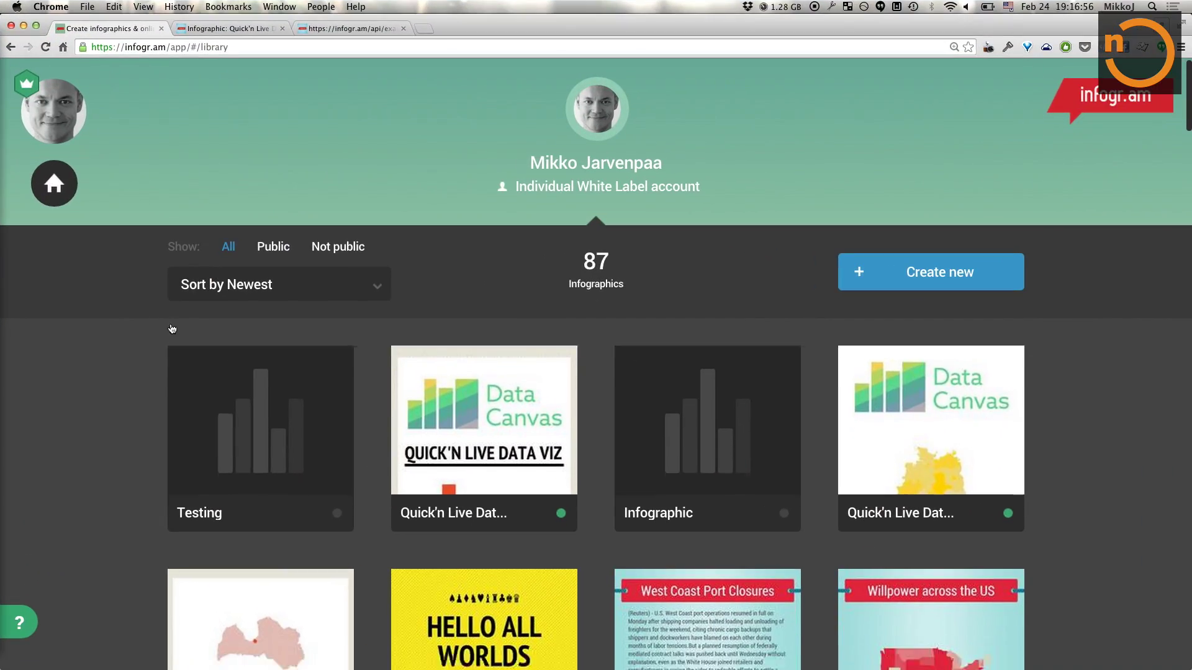
# Step: Open the West Coast Port Closures infographic from the library in the editor
pyautogui.scroll(-3, 172, 329)
pyautogui.scroll(4, 172, 328)
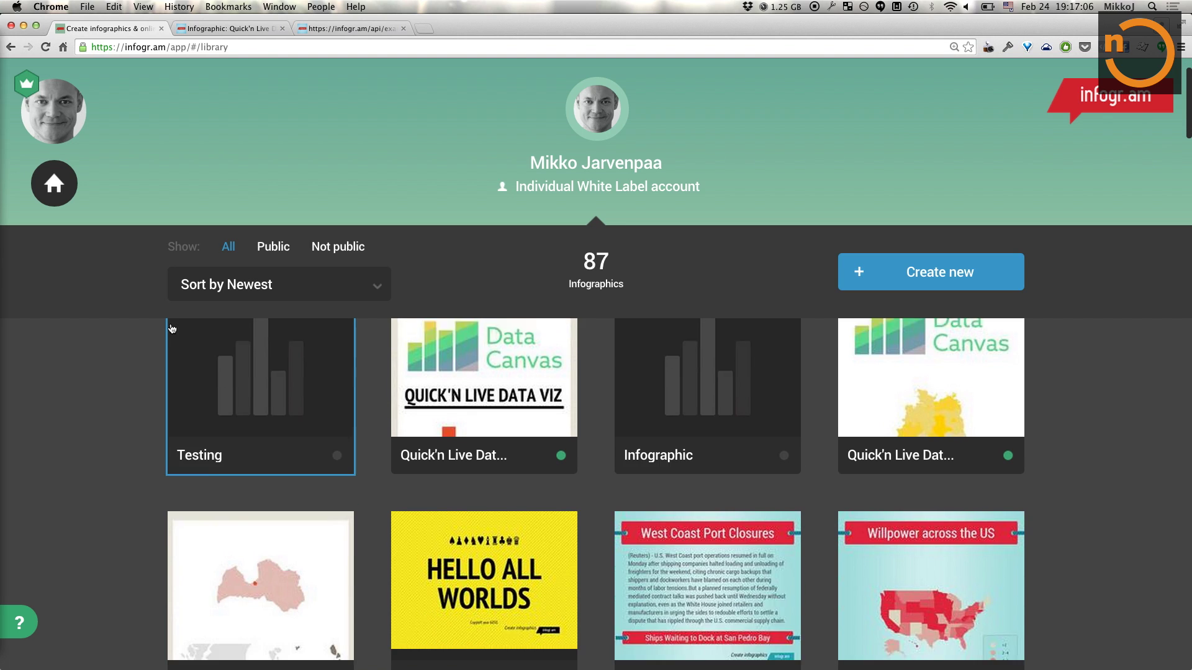
pyautogui.scroll(-7, 171, 326)
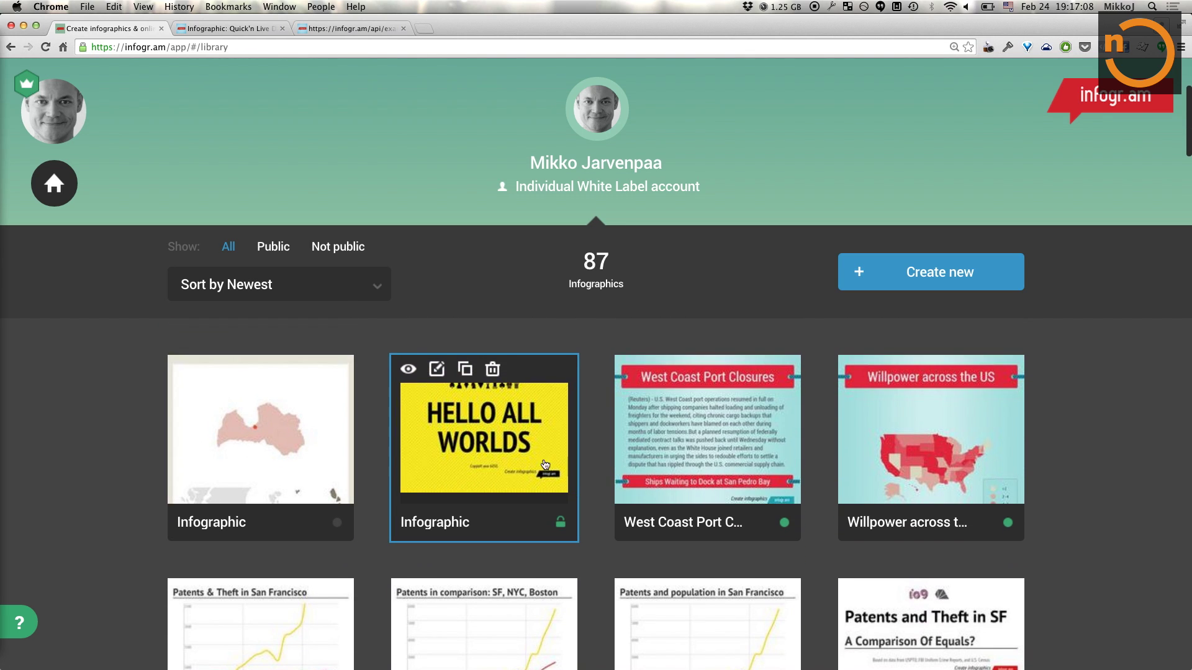
pyautogui.click(670, 445)
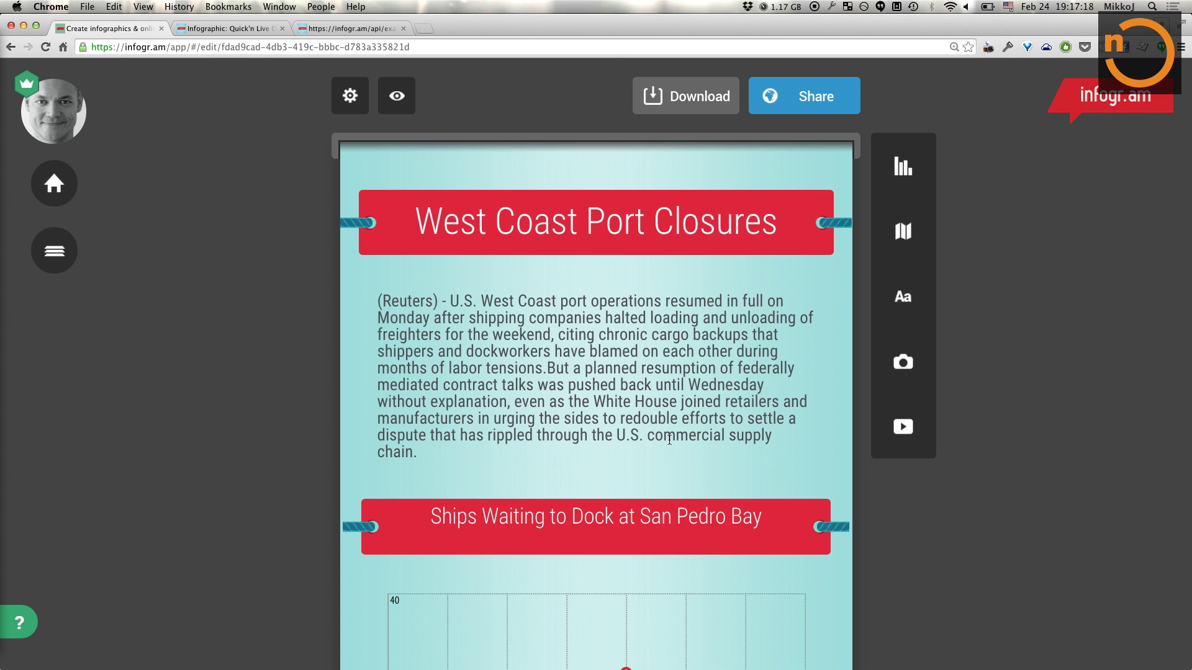
pyautogui.scroll(-5, 669, 440)
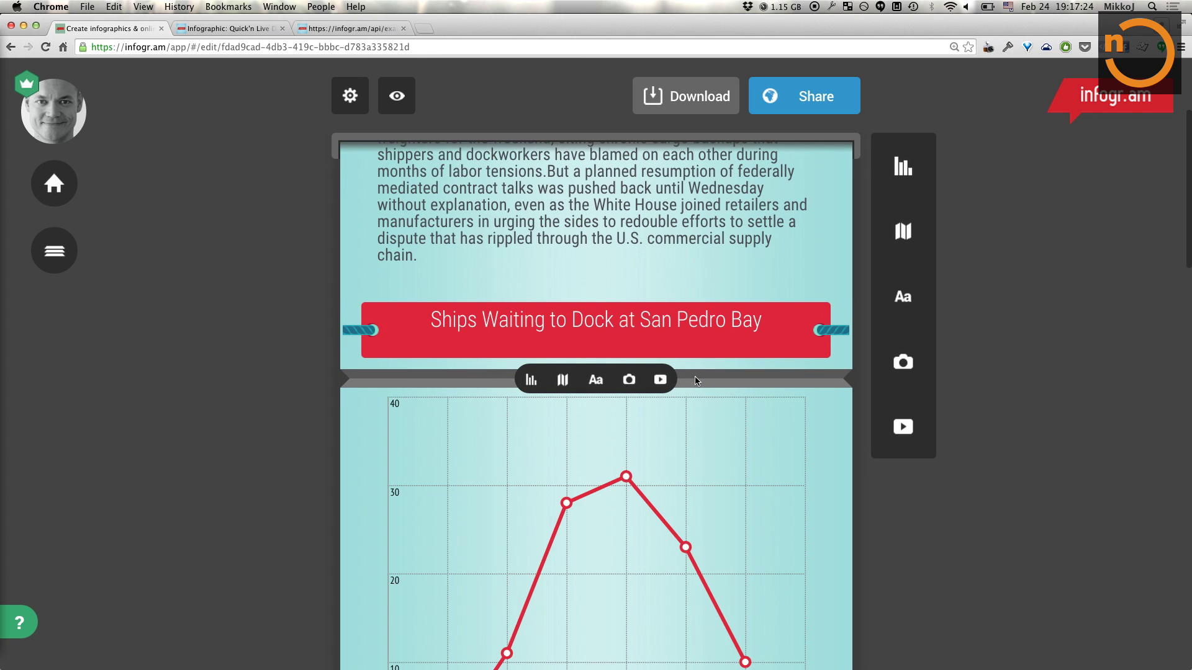
pyautogui.scroll(5, 696, 381)
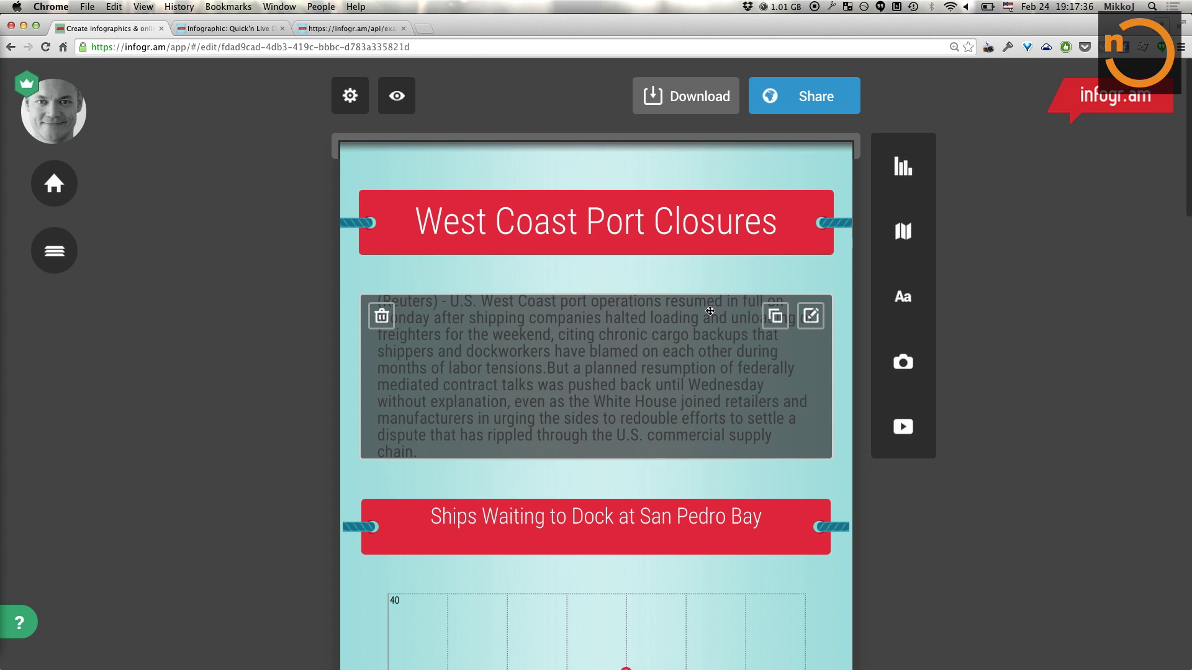
pyautogui.scroll(-4, 709, 311)
pyautogui.scroll(-3, 660, 279)
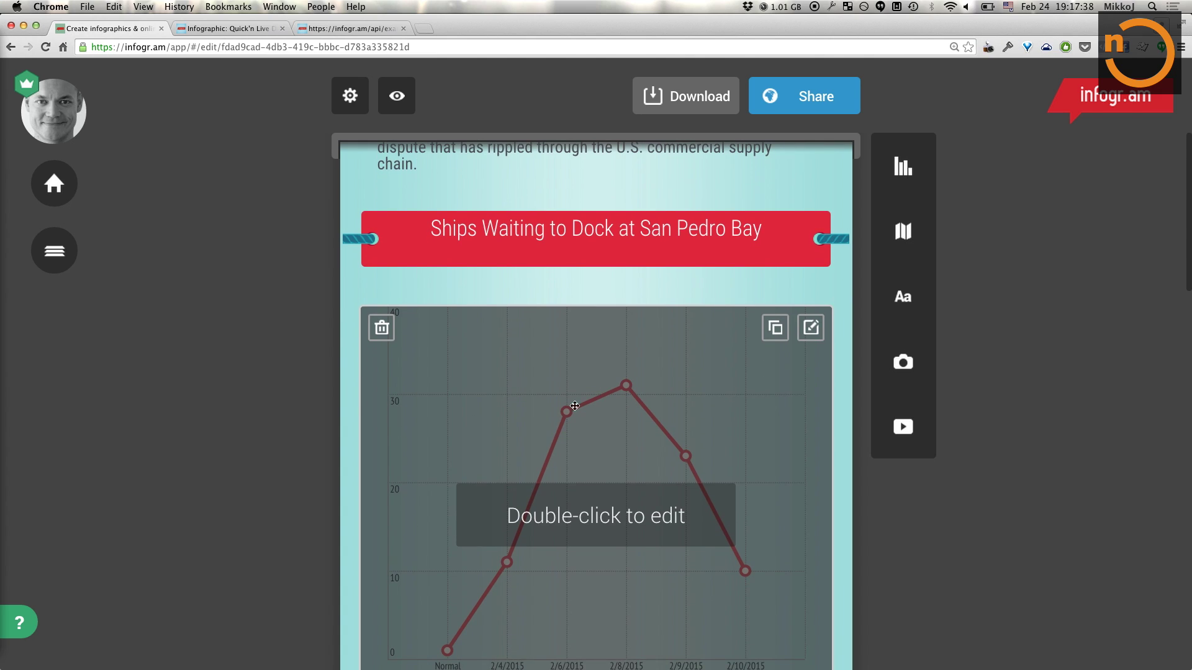
pyautogui.scroll(-1, 511, 428)
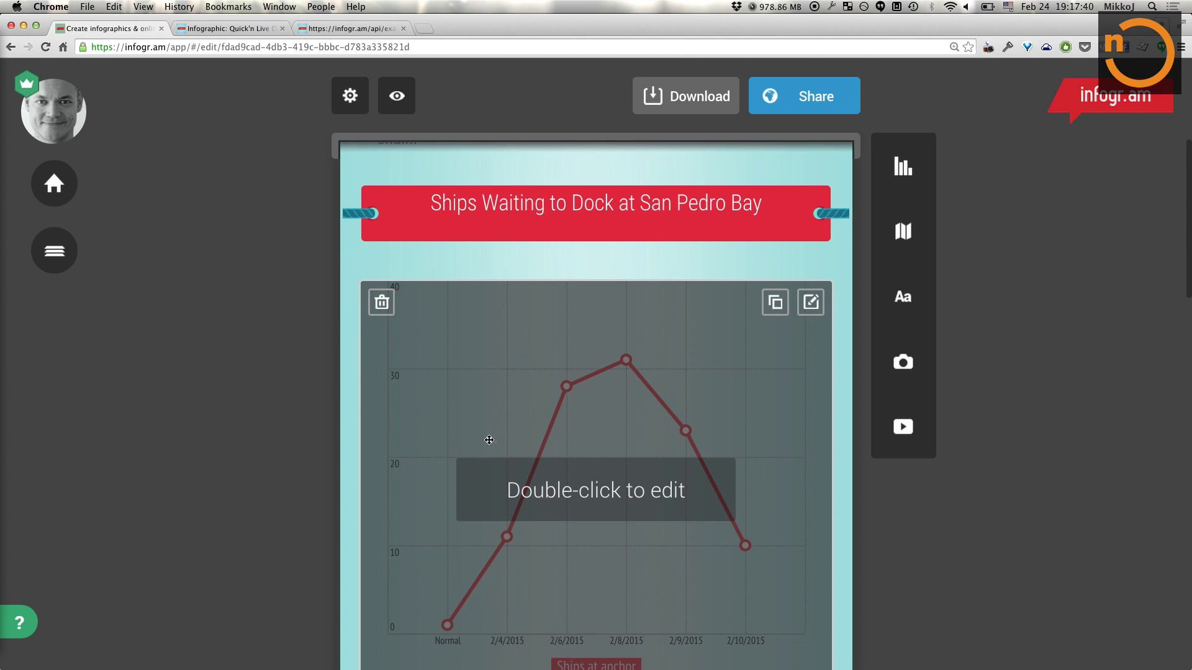
pyautogui.scroll(1, 552, 473)
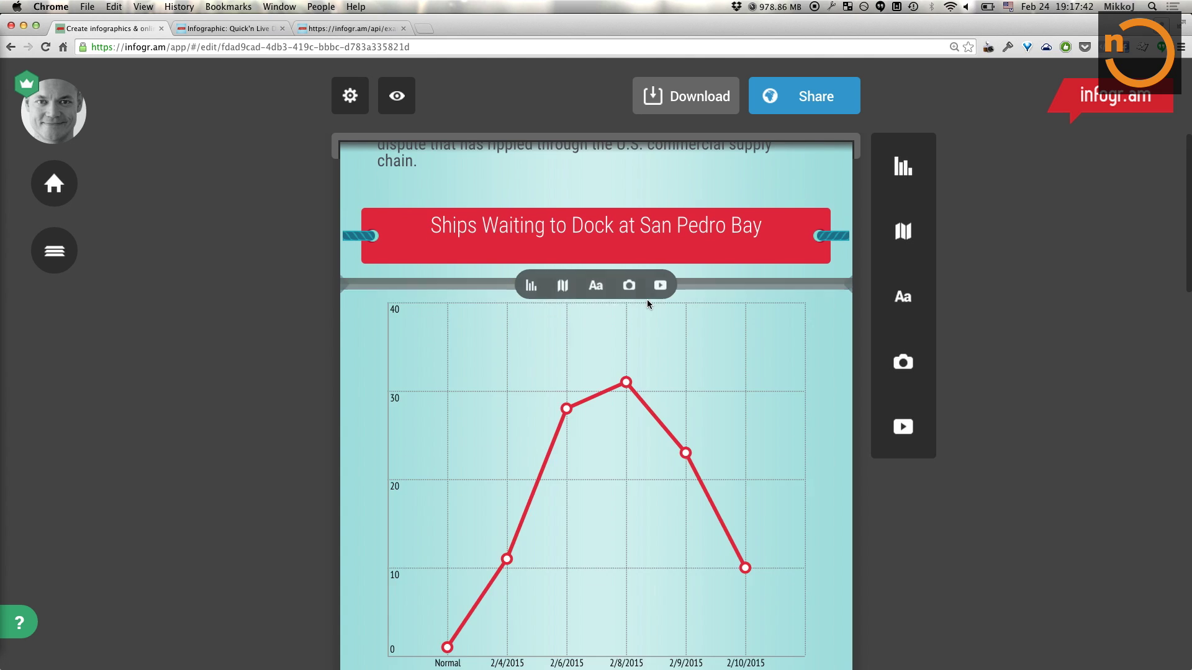
pyautogui.scroll(-4, 774, 436)
pyautogui.scroll(-8, 775, 437)
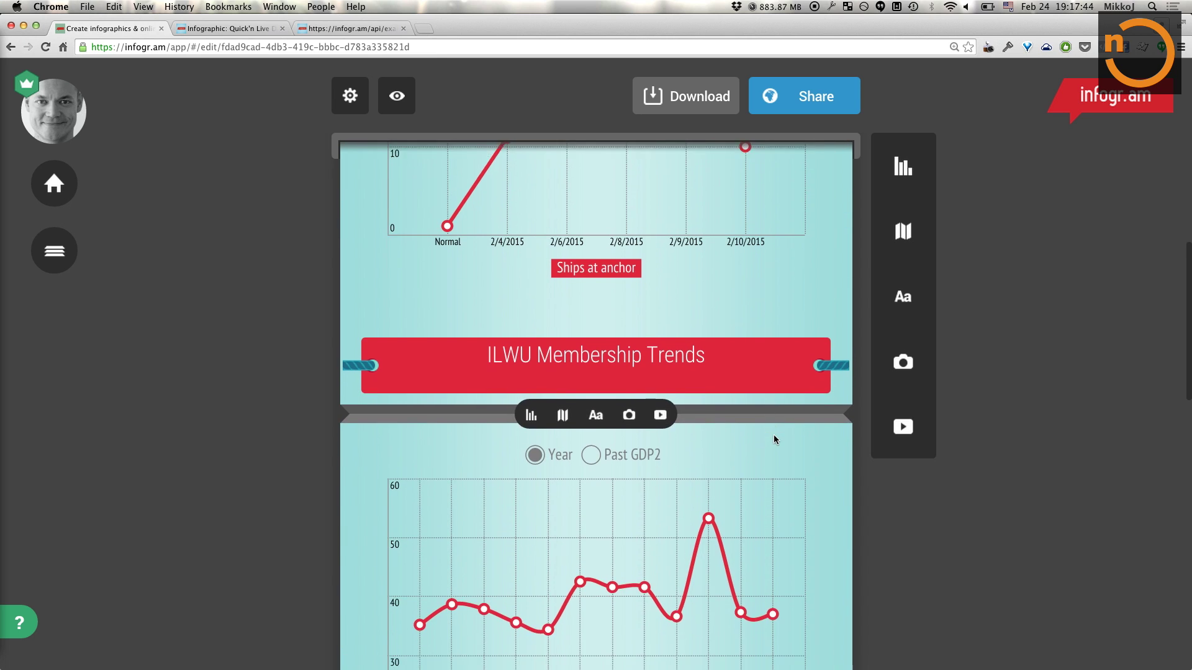
pyautogui.scroll(-3, 775, 437)
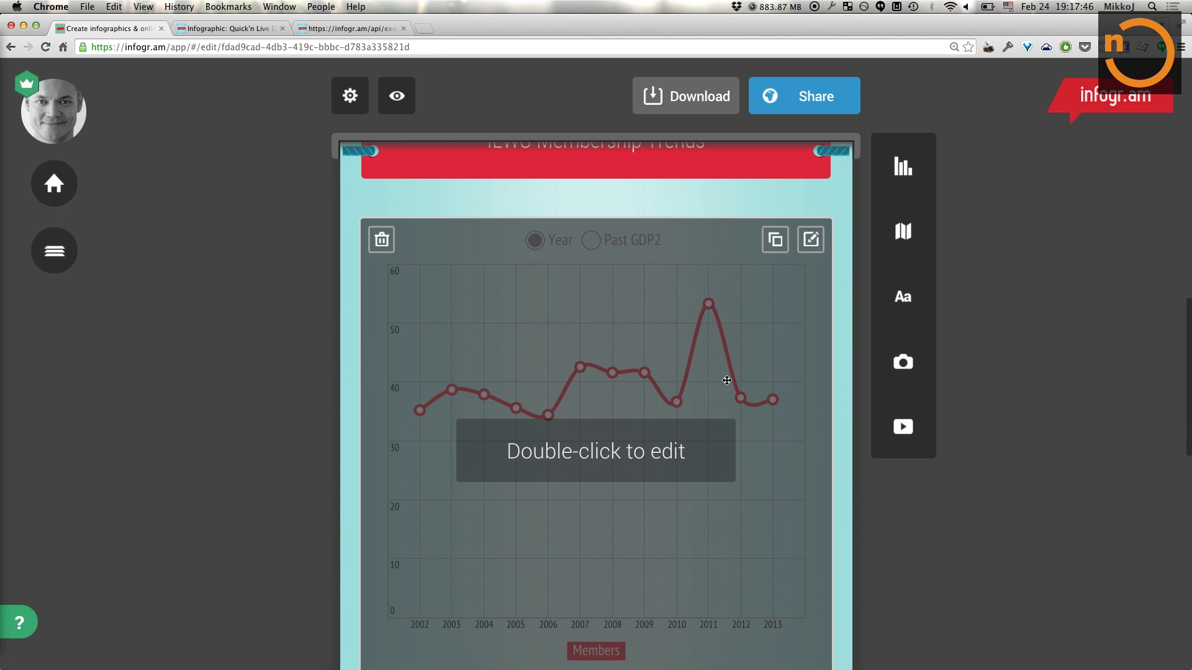
pyautogui.scroll(-4, 735, 419)
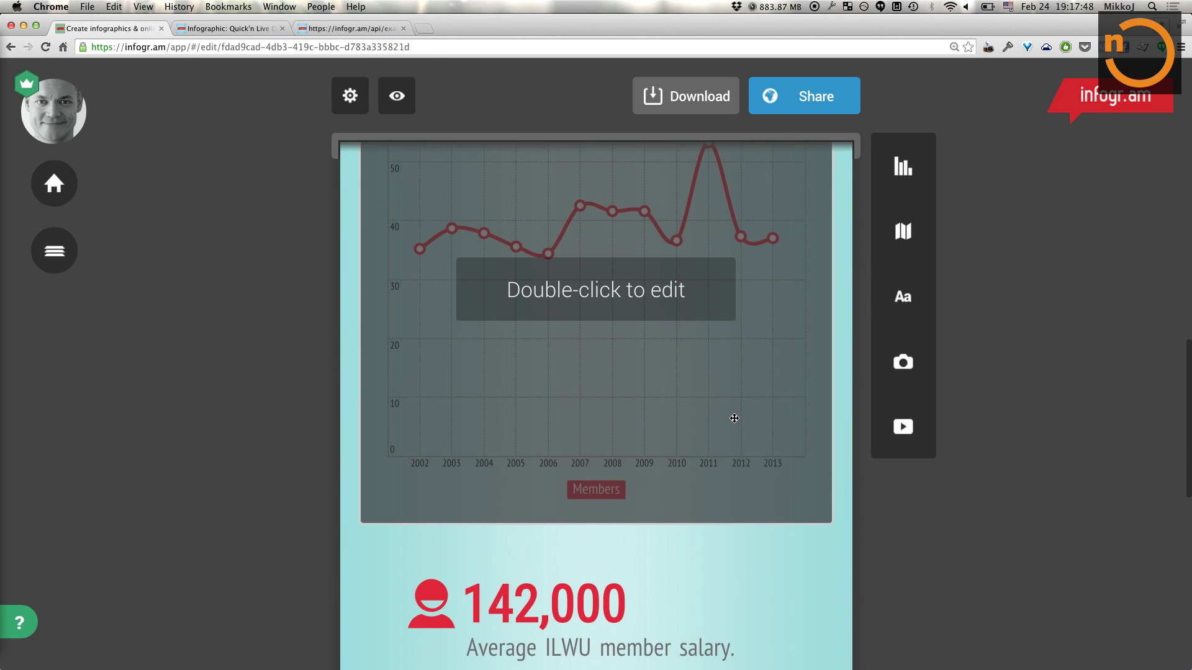
pyautogui.scroll(-6, 735, 418)
pyautogui.scroll(20, 735, 419)
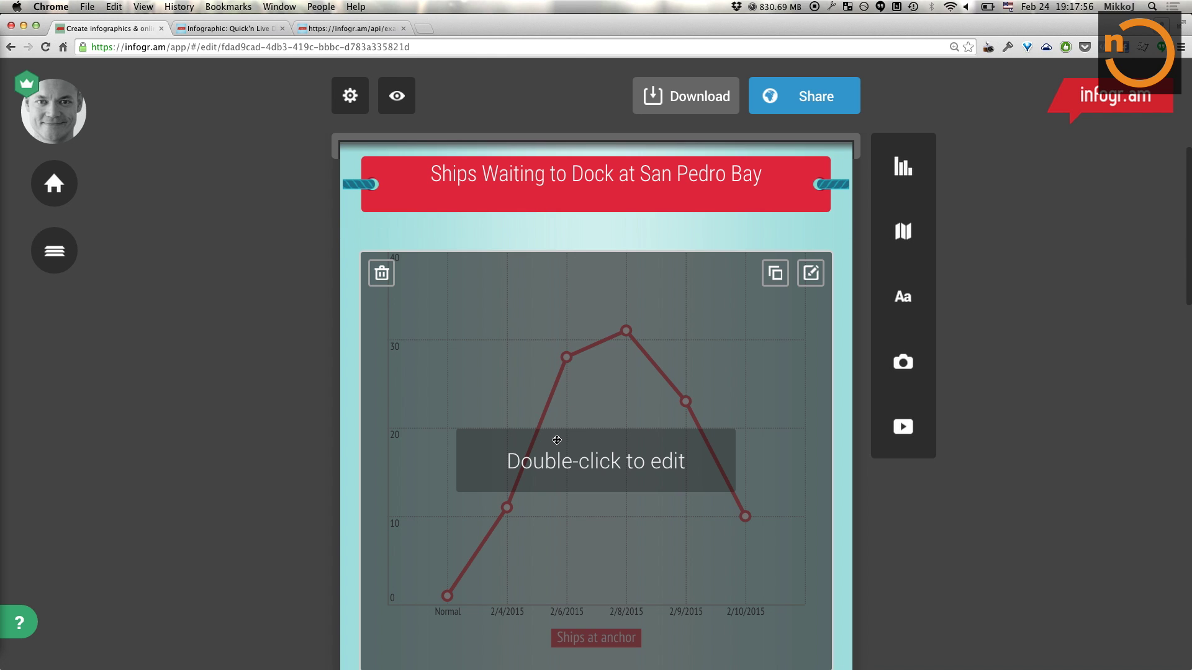
pyautogui.scroll(-2, 557, 440)
pyautogui.scroll(-7, 557, 439)
pyautogui.scroll(1, 593, 501)
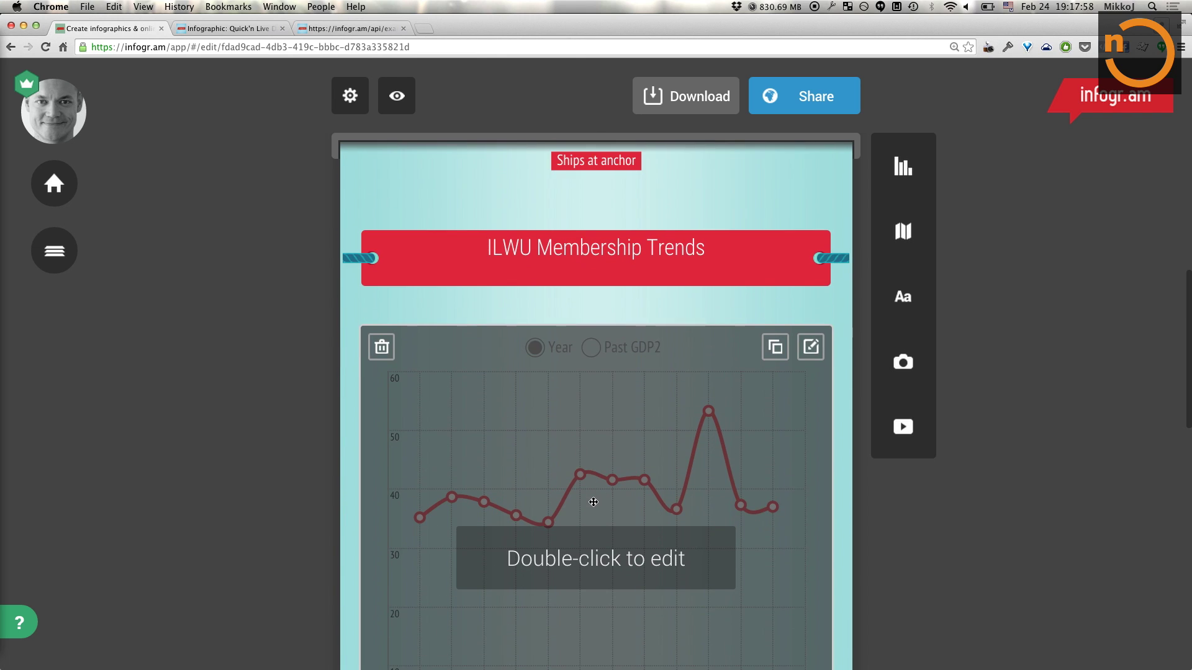
# Step: Change the ILWU membership chart's 2009 Members value in cell I2 from 41,589 to 42,589
pyautogui.doubleClick(589, 548)
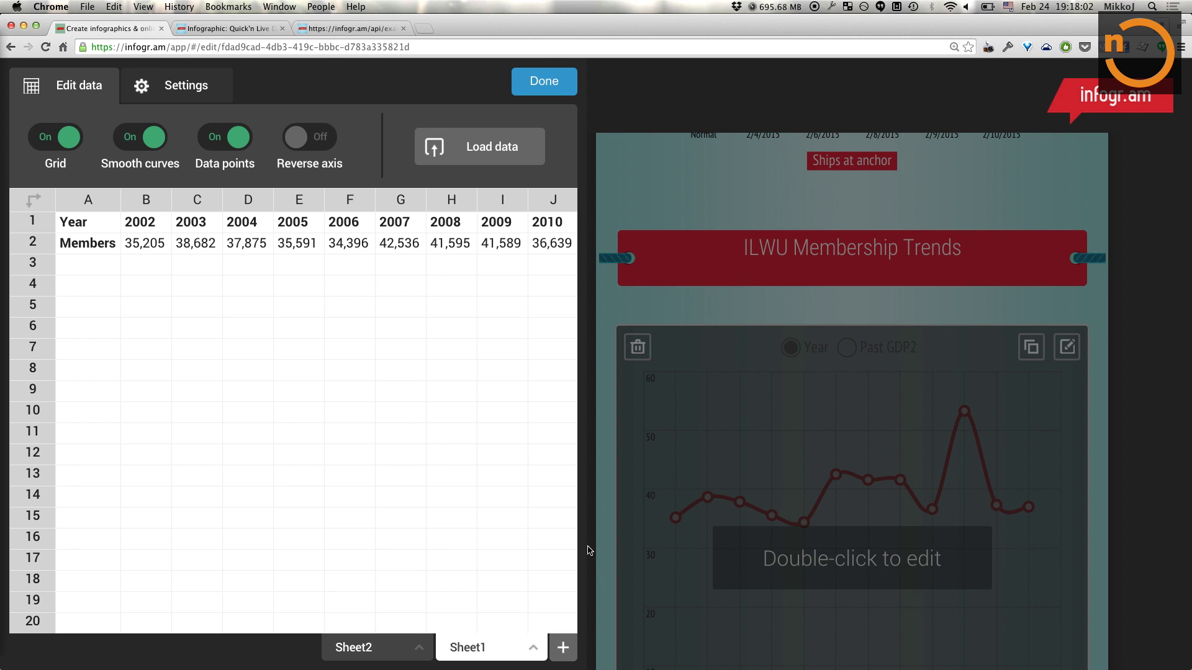
pyautogui.click(262, 248)
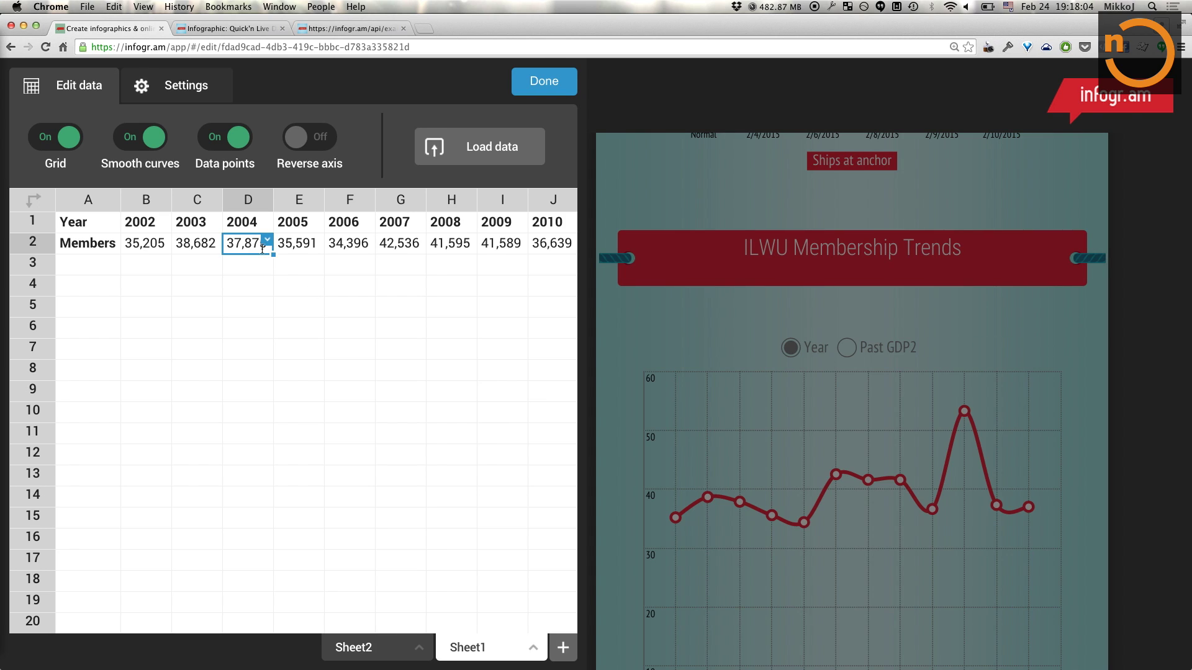
pyautogui.press('Right')
pyautogui.press('Right')
pyautogui.press('Right')
pyautogui.press('Right')
pyautogui.press('Right')
pyautogui.press('Right')
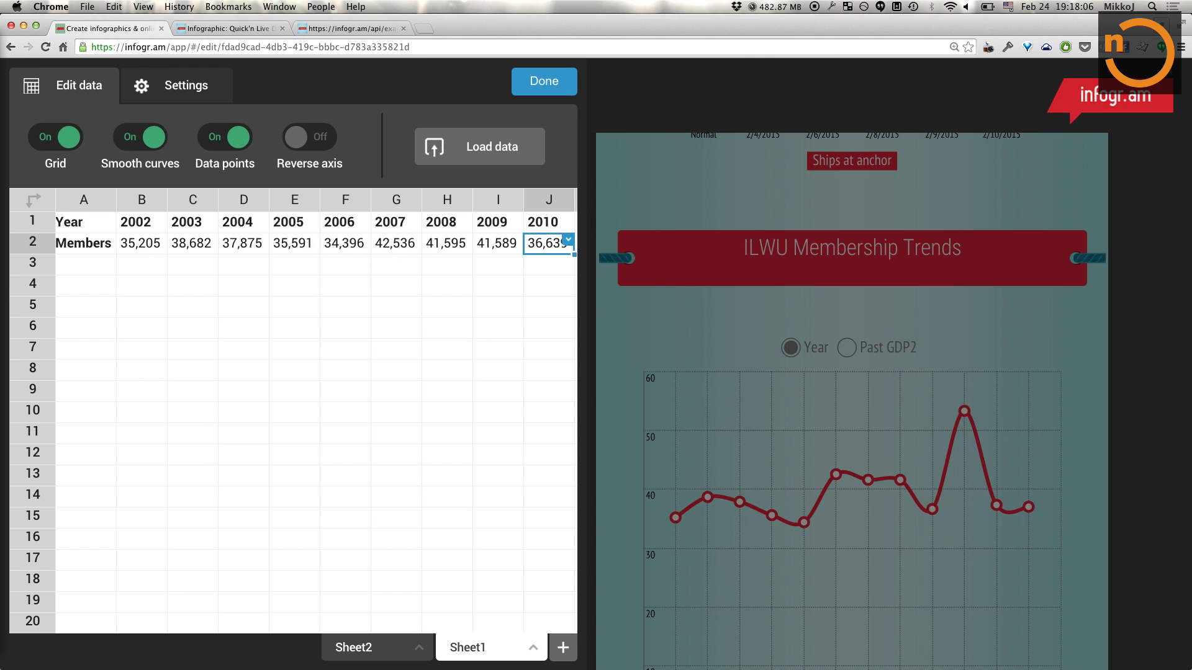
pyautogui.press('Right')
pyautogui.press('Left')
pyautogui.press('Left')
pyautogui.press('Right')
pyautogui.press('Left')
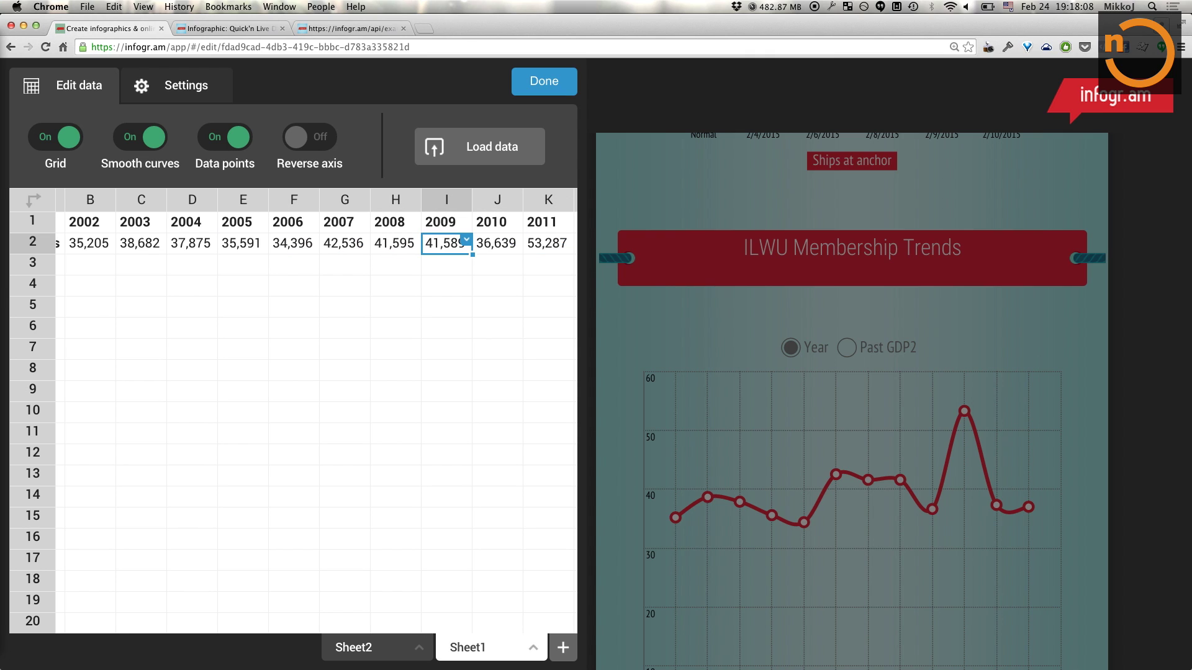
pyautogui.doubleClick(439, 246)
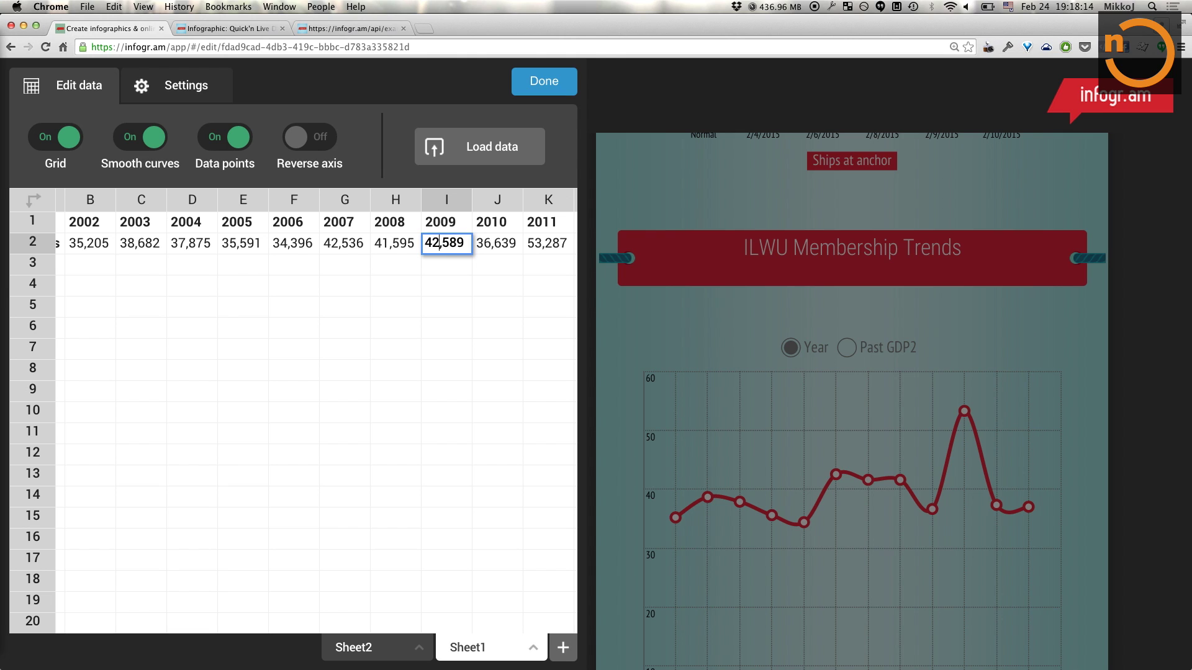
pyautogui.press('Return')
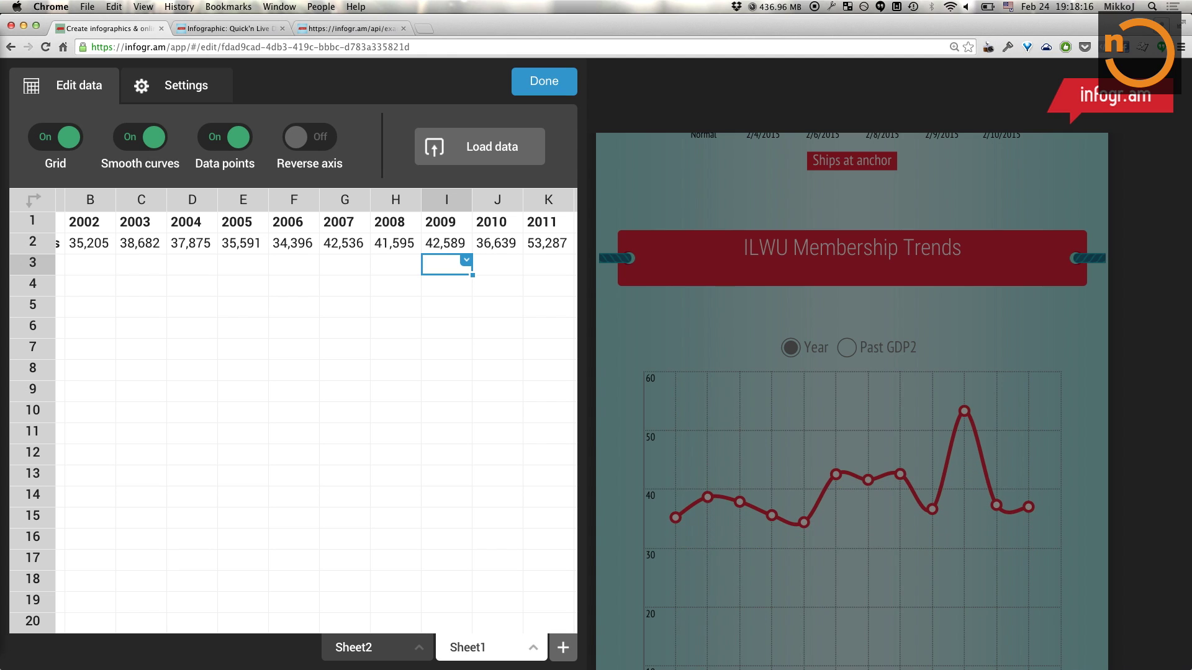
pyautogui.click(447, 286)
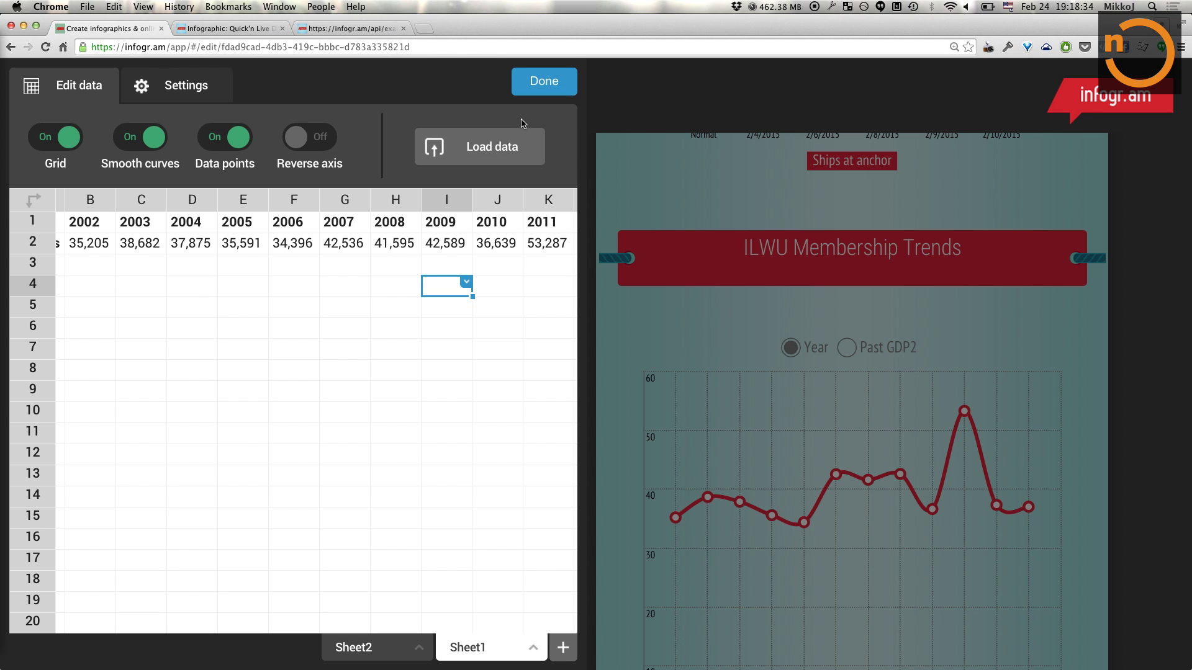
pyautogui.click(544, 81)
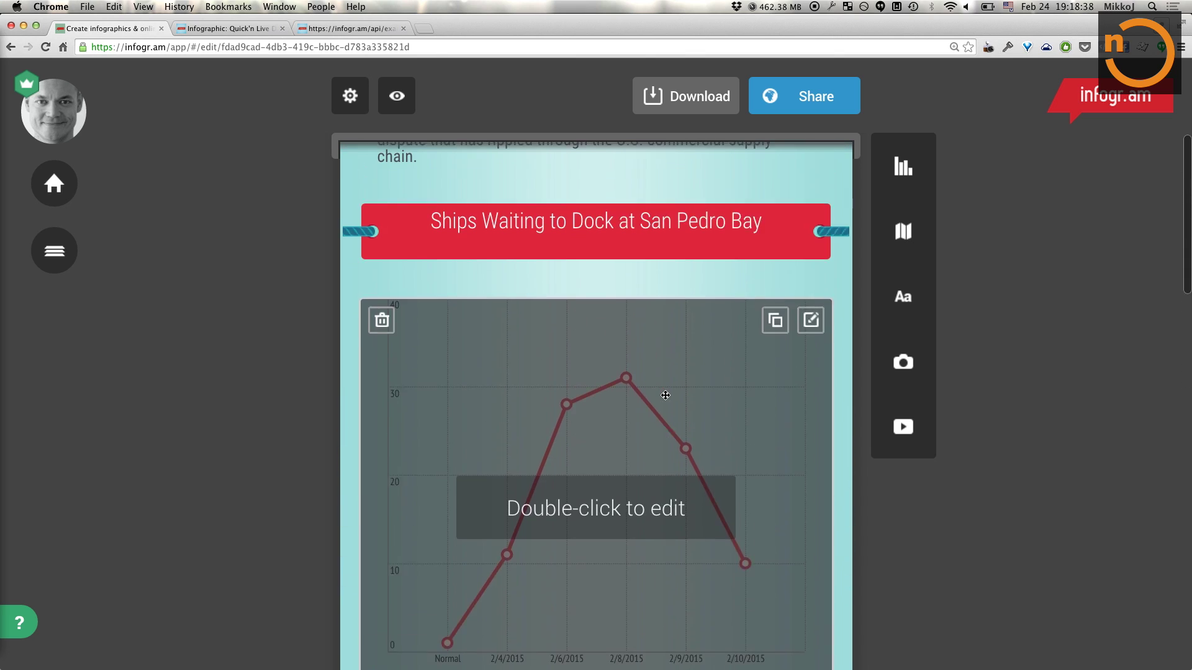
# Step: Set the Ships at anchor chart's data to auto update every 30 seconds, then switch to Safari
pyautogui.scroll(3, 665, 396)
pyautogui.scroll(-4, 646, 434)
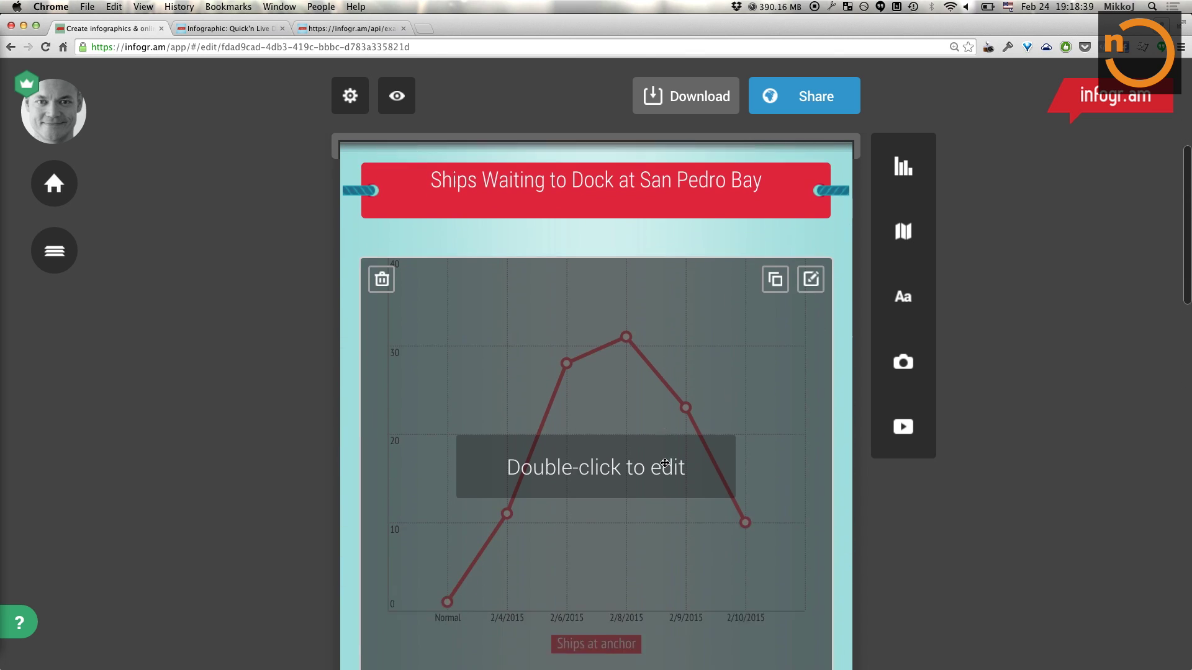
pyautogui.doubleClick(632, 462)
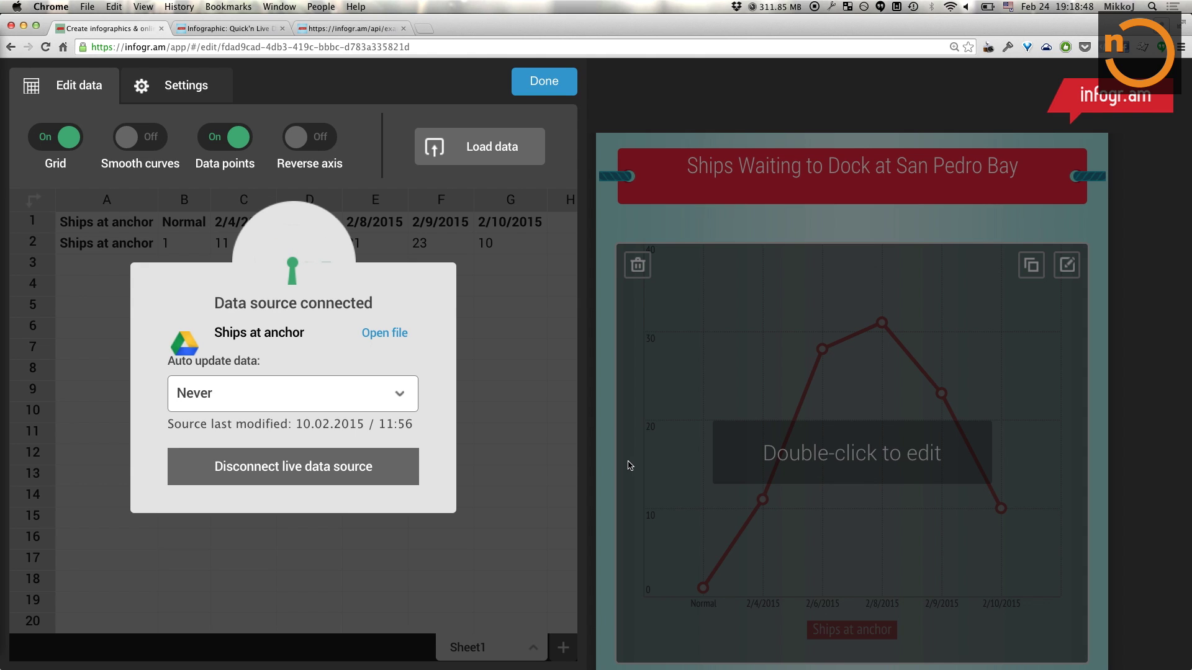
pyautogui.click(402, 397)
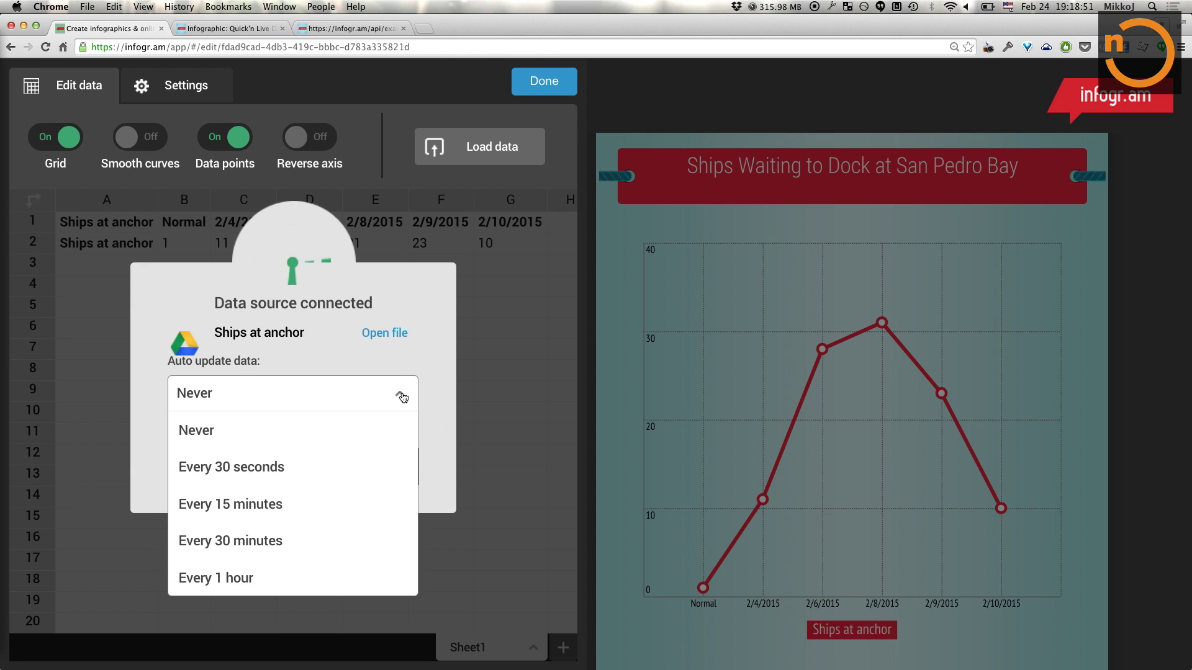
pyautogui.click(328, 457)
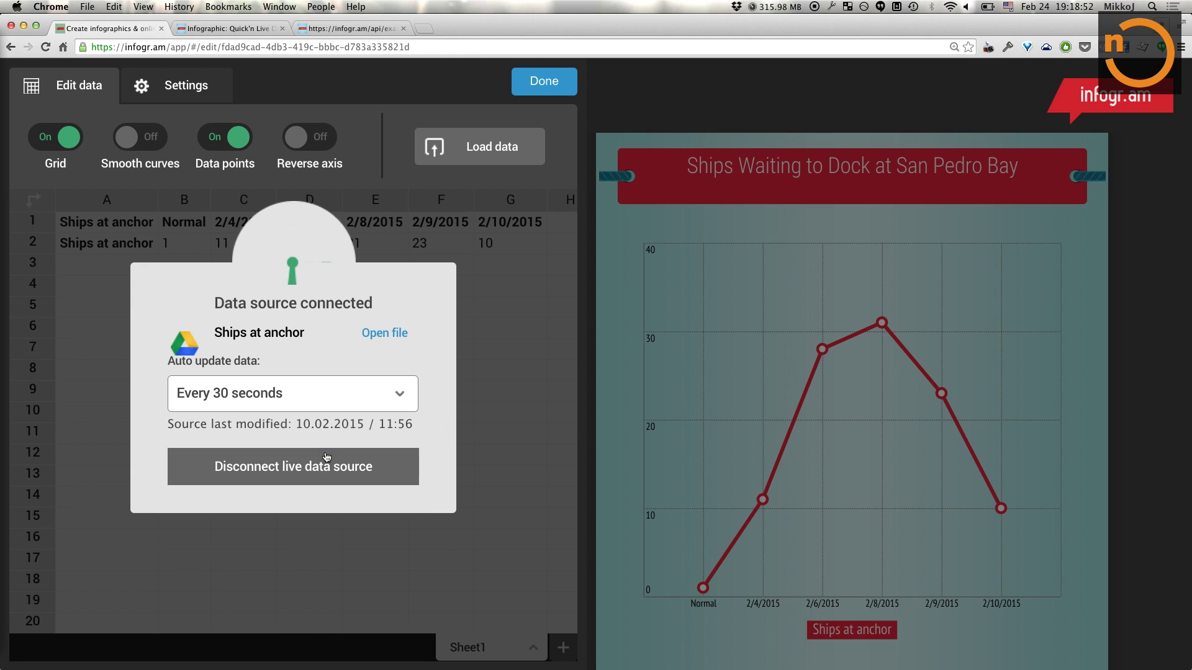
pyautogui.click(544, 85)
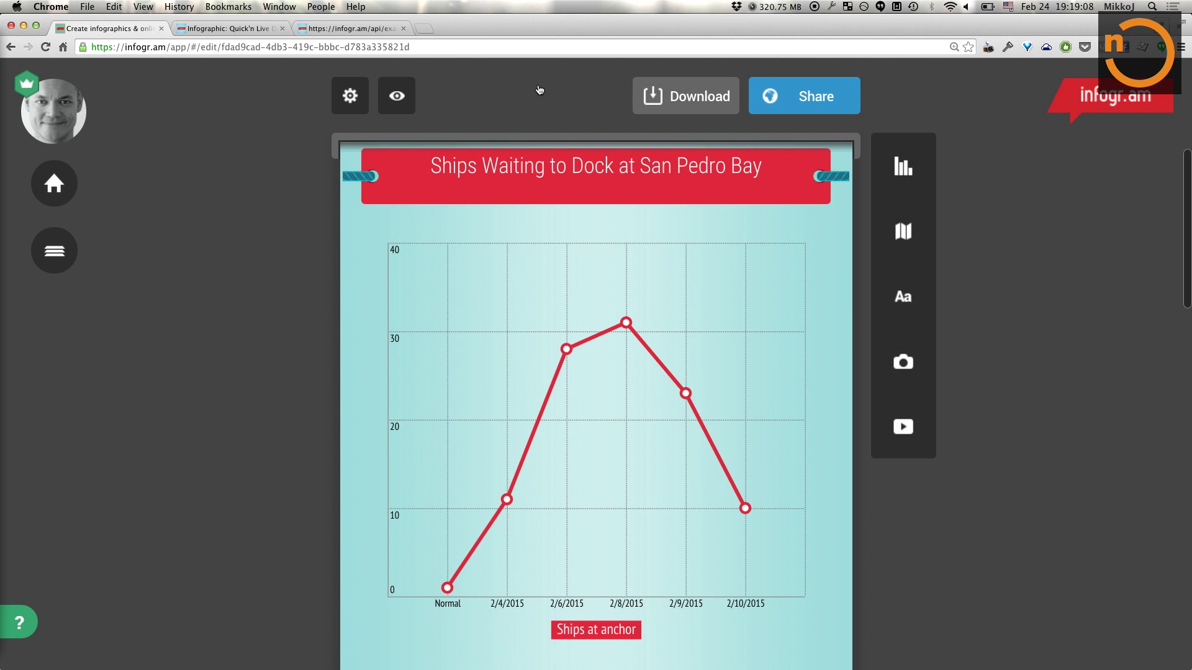
pyautogui.moveTo(1, 310)
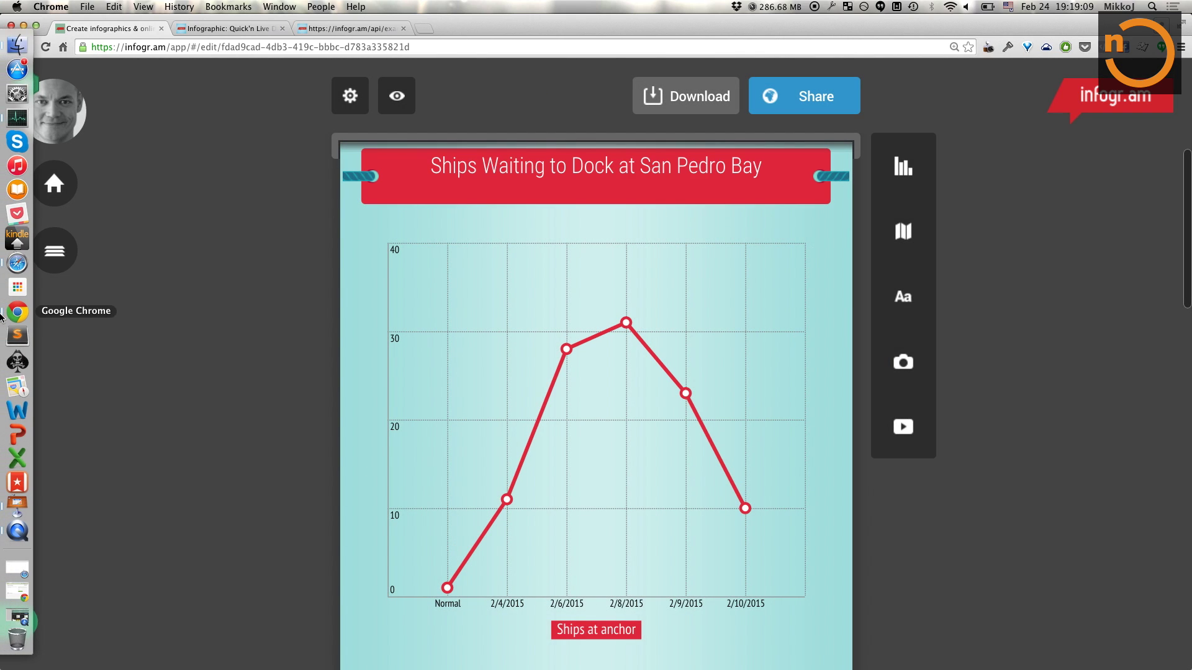
pyautogui.click(10, 271)
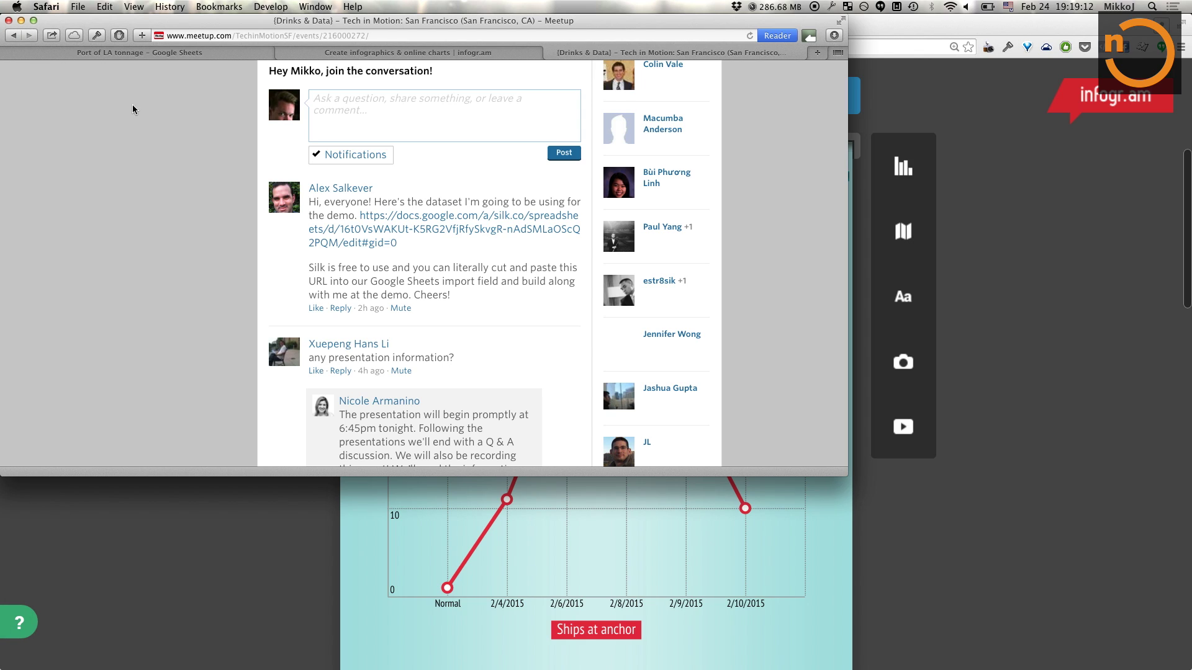
# Step: View the Port of LA tonnage sheet and select its URL, then go to Infogram's home page
pyautogui.click(170, 55)
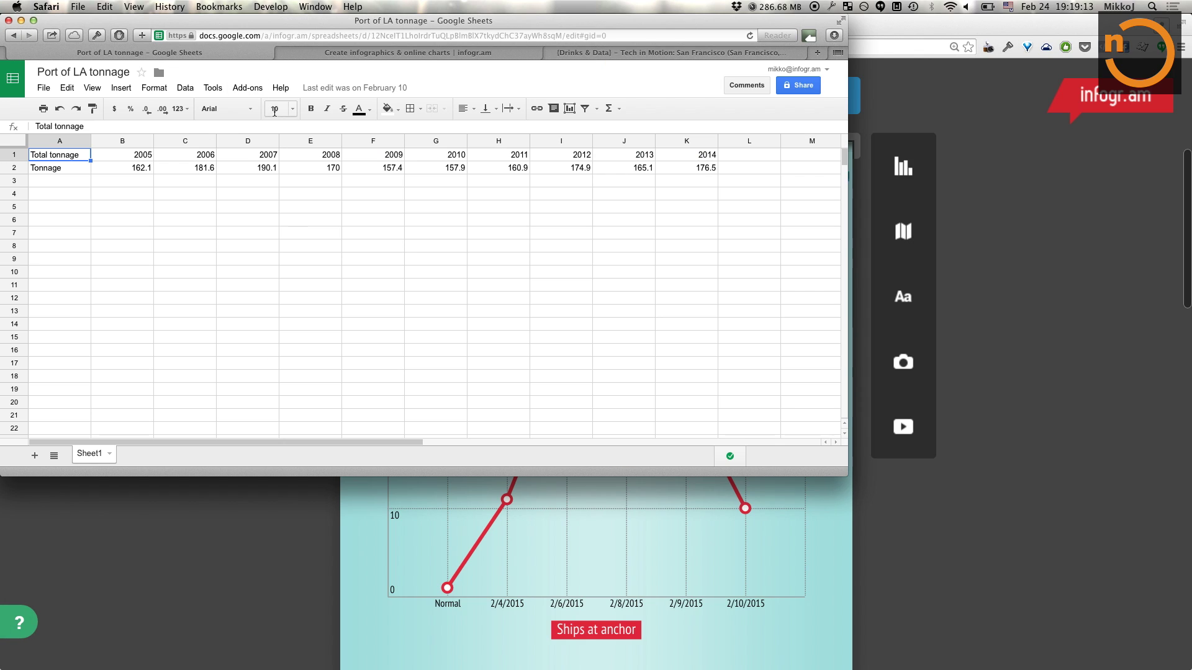
pyautogui.click(227, 35)
pyautogui.moveTo(227, 34); pyautogui.dragTo(268, 28)
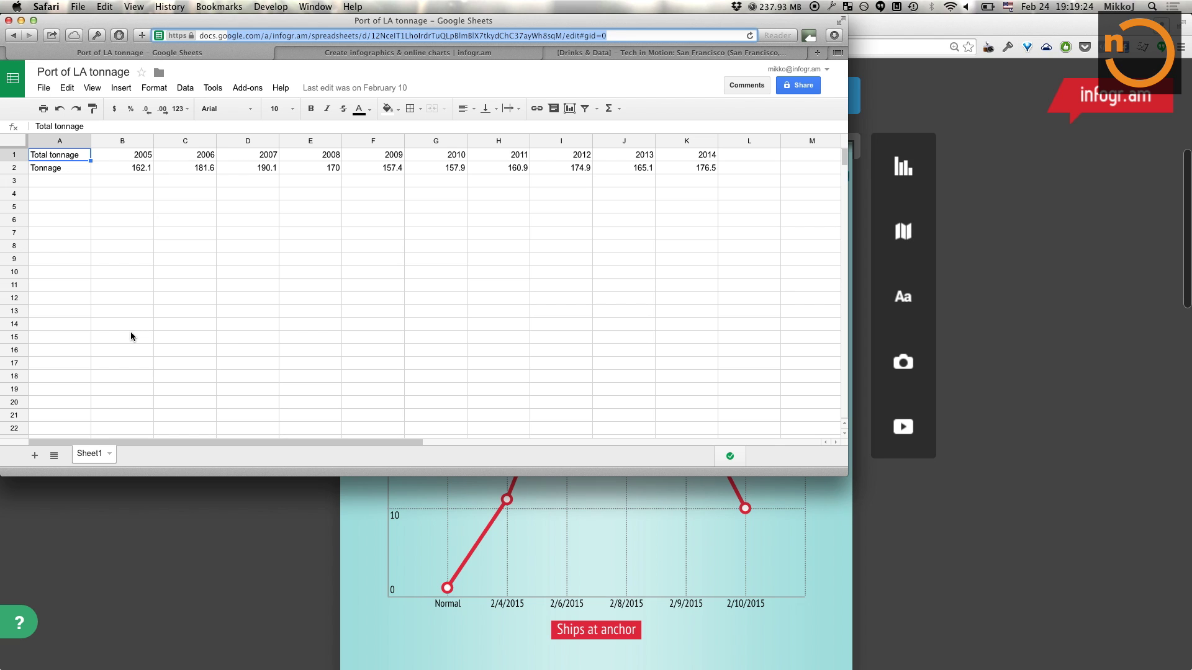
pyautogui.click(964, 479)
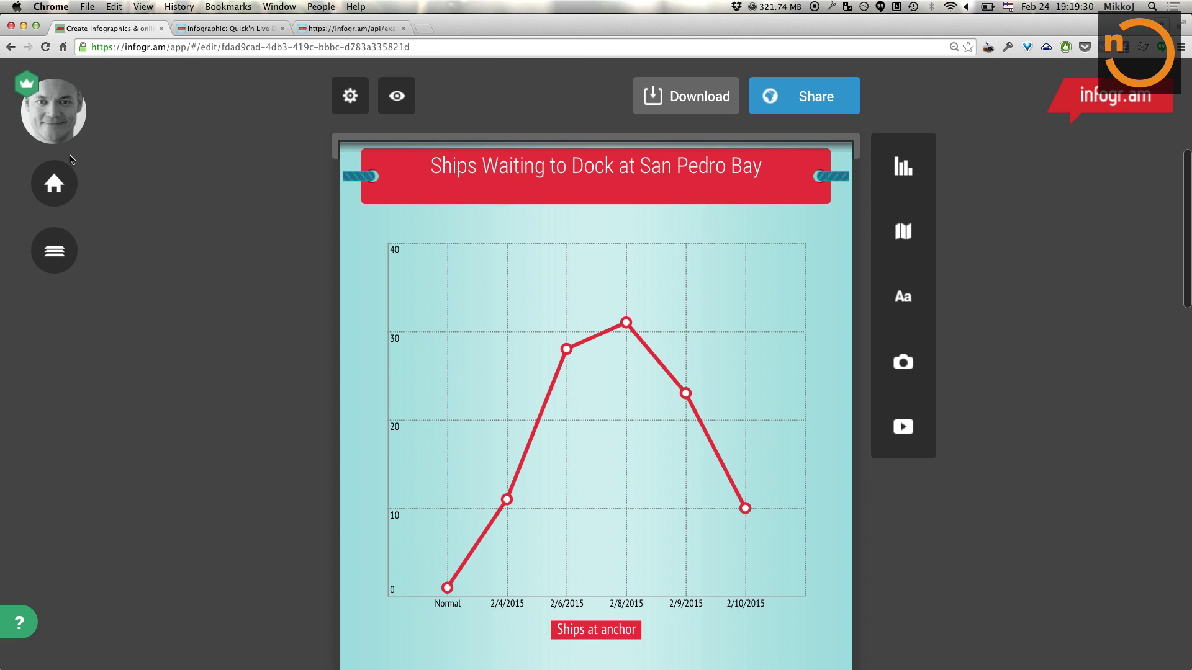
pyautogui.click(56, 179)
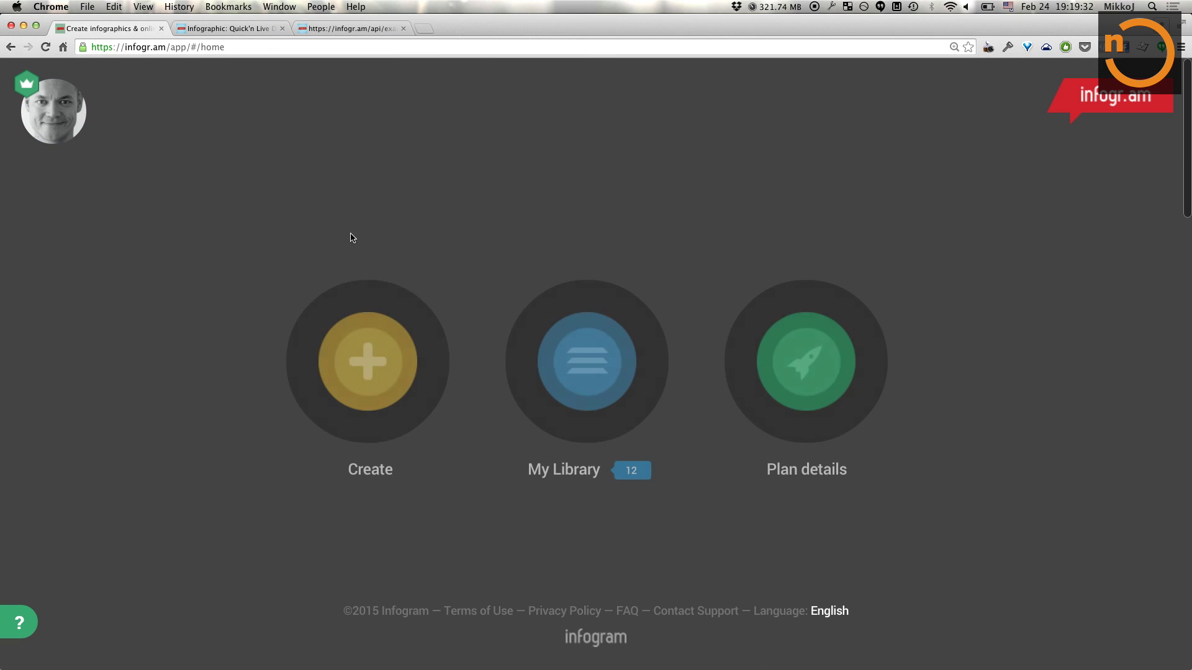
# Step: Create a new infographic using the red-bannered Story That Made Headlines template design
pyautogui.click(386, 350)
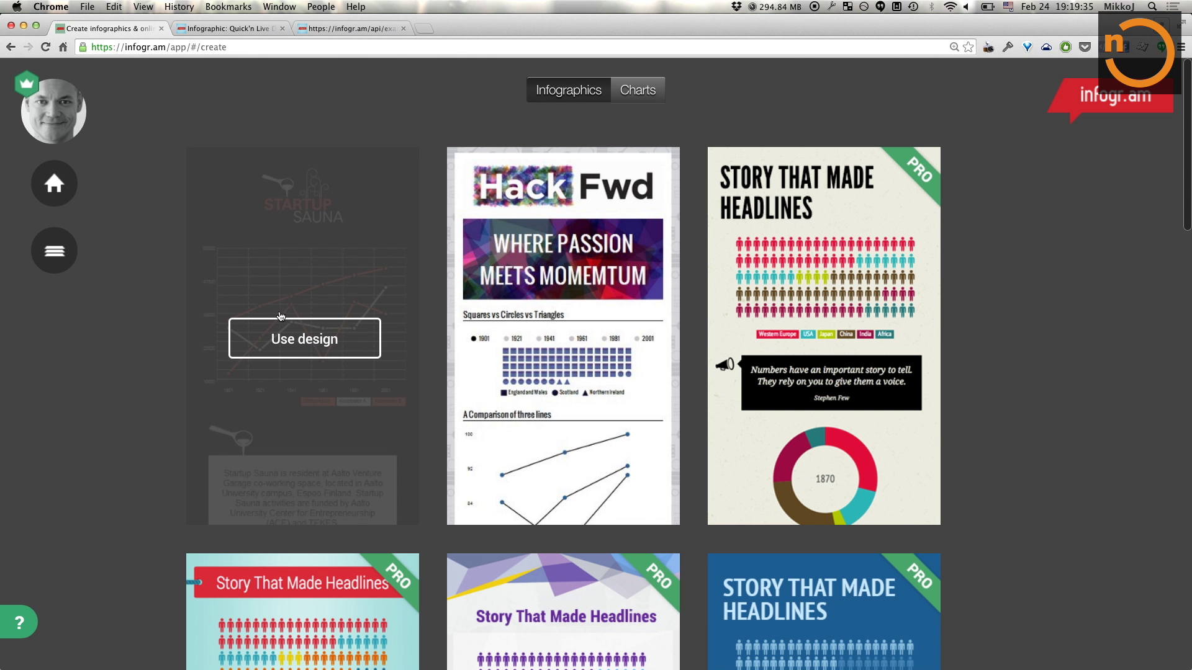
pyautogui.moveTo(631, 316)
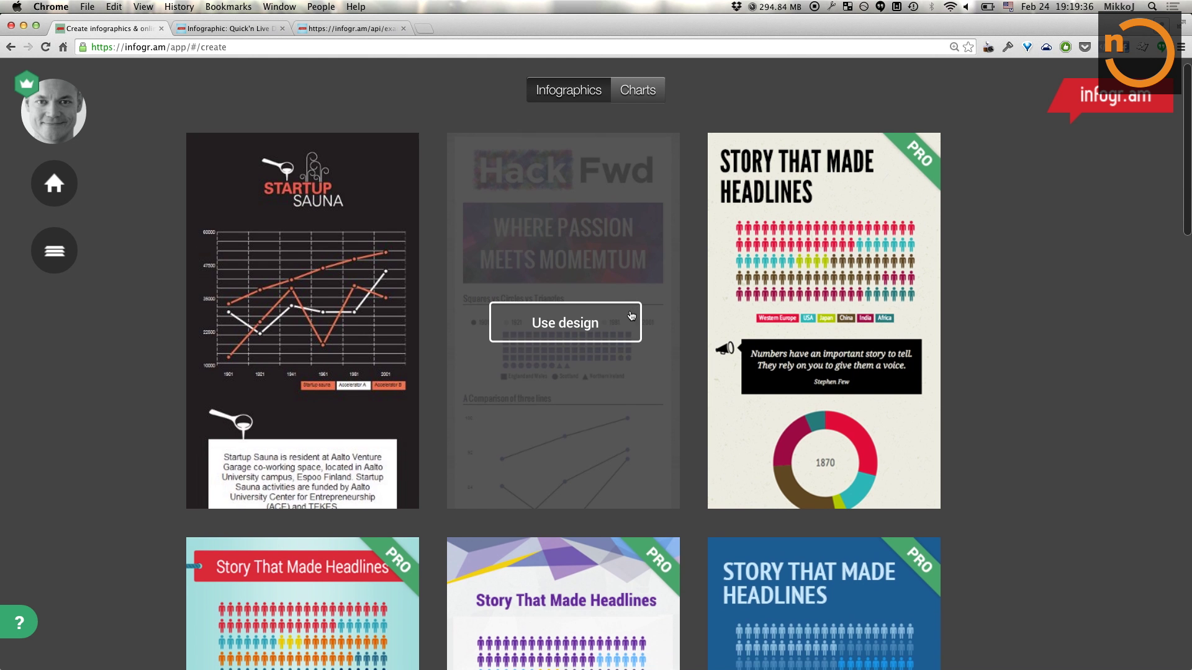
pyautogui.scroll(-15, 632, 316)
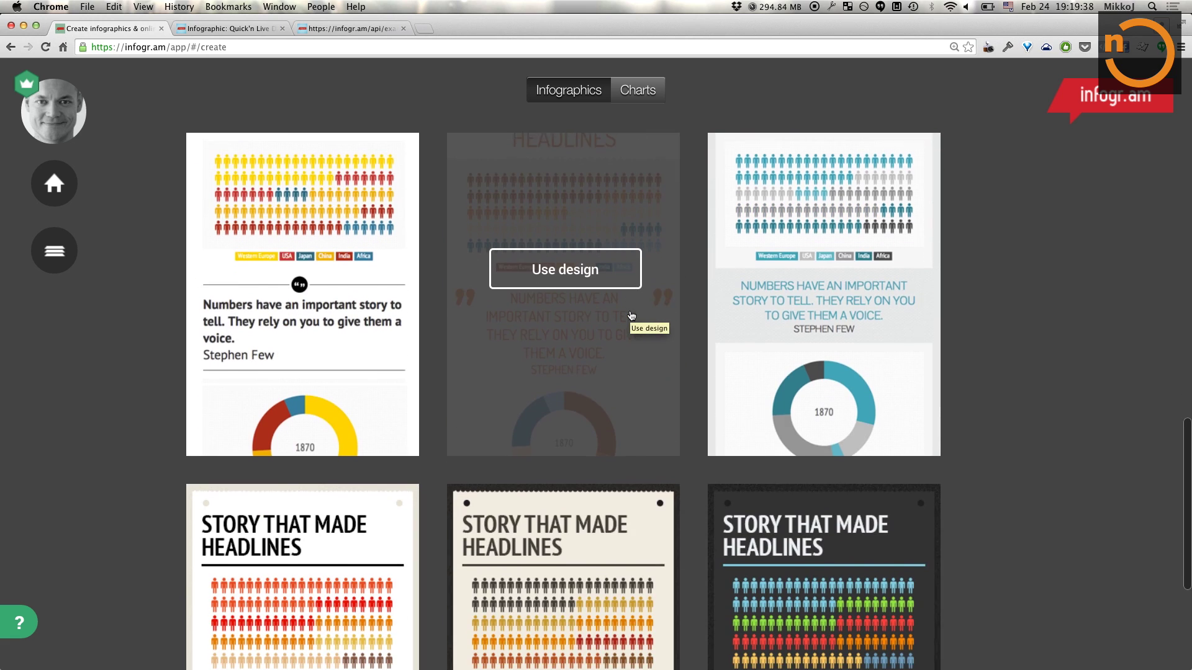
pyautogui.scroll(-5, 632, 316)
pyautogui.scroll(15, 631, 316)
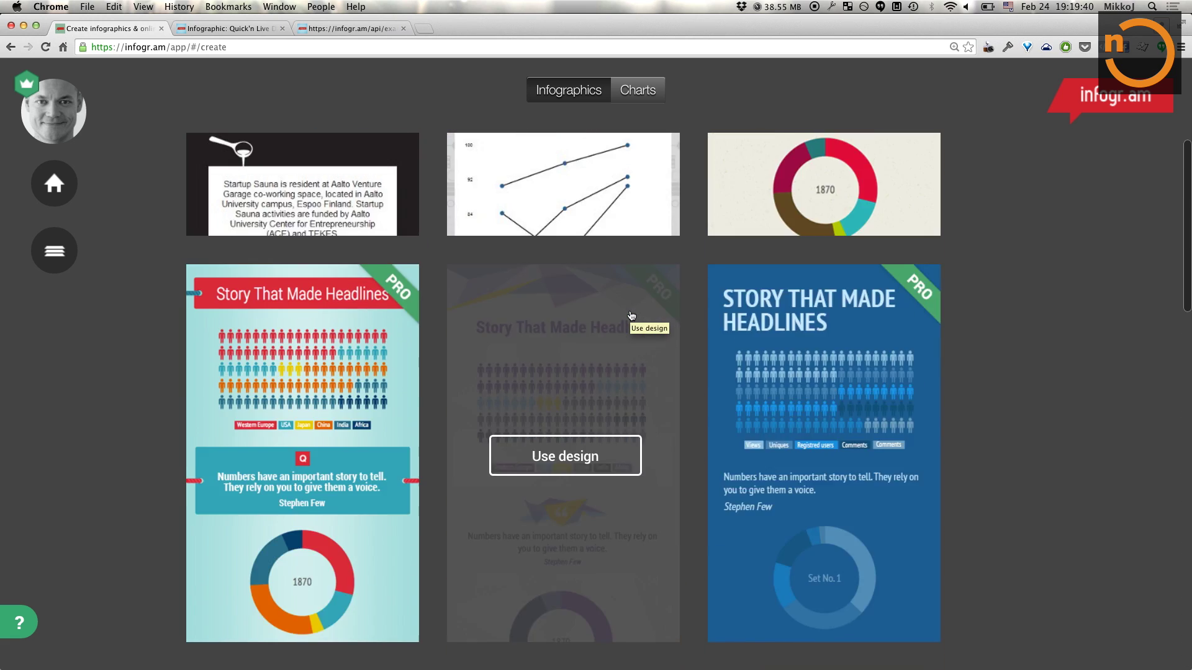
pyautogui.scroll(5, 631, 316)
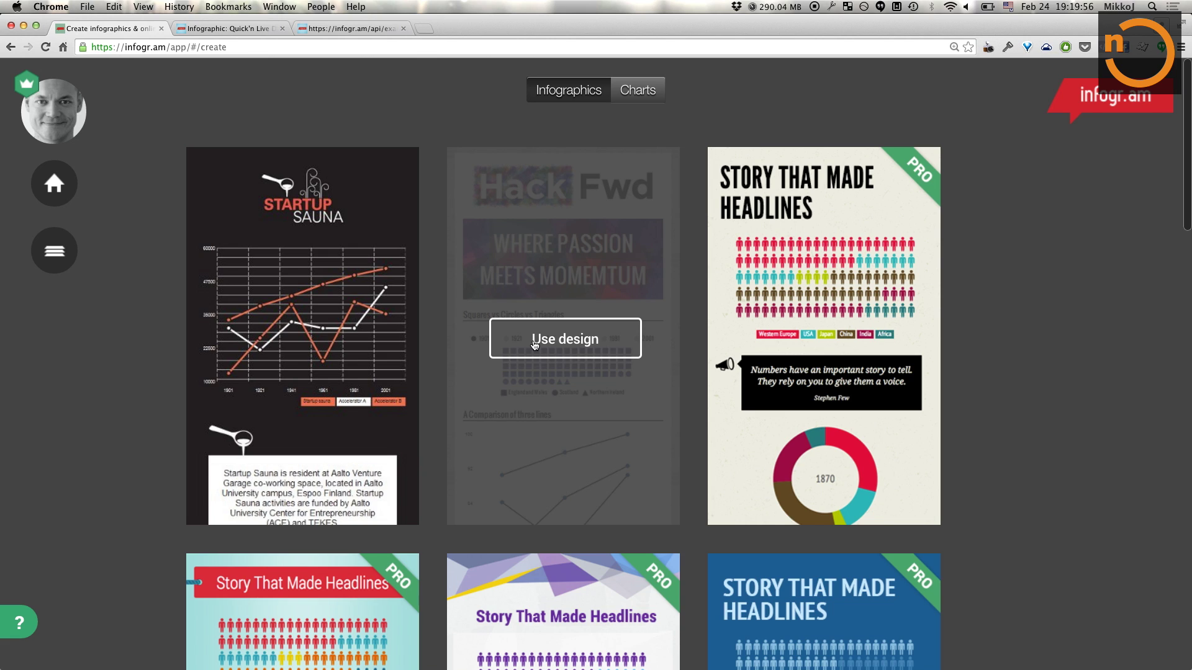
pyautogui.scroll(-7, 673, 381)
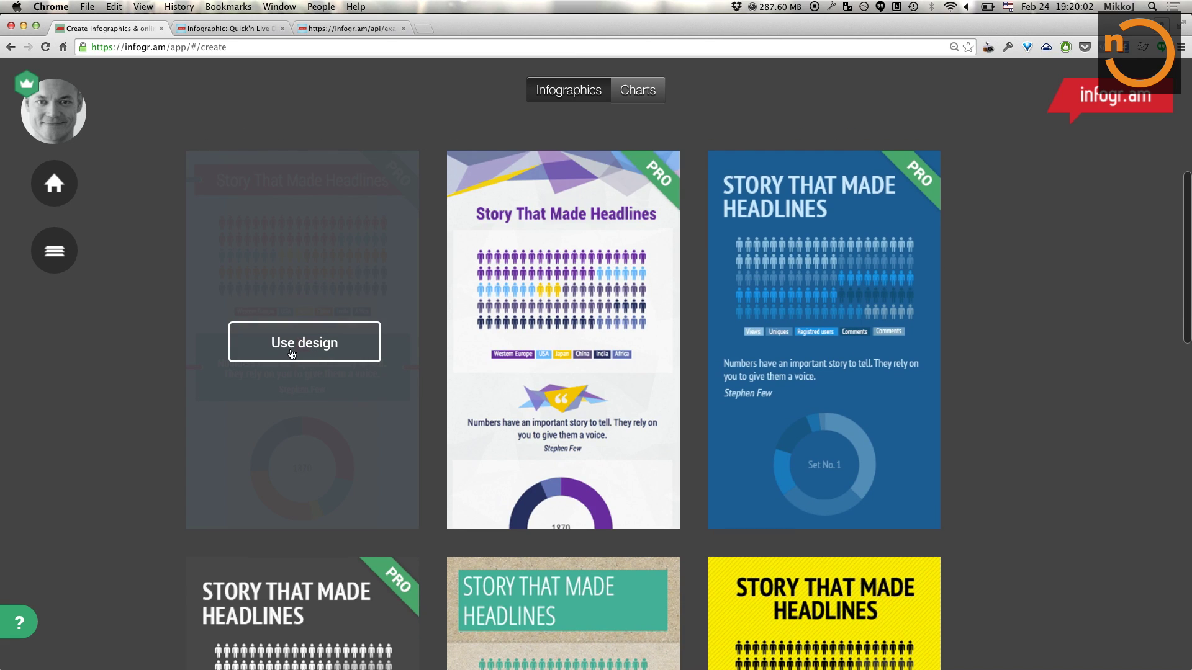
pyautogui.click(304, 353)
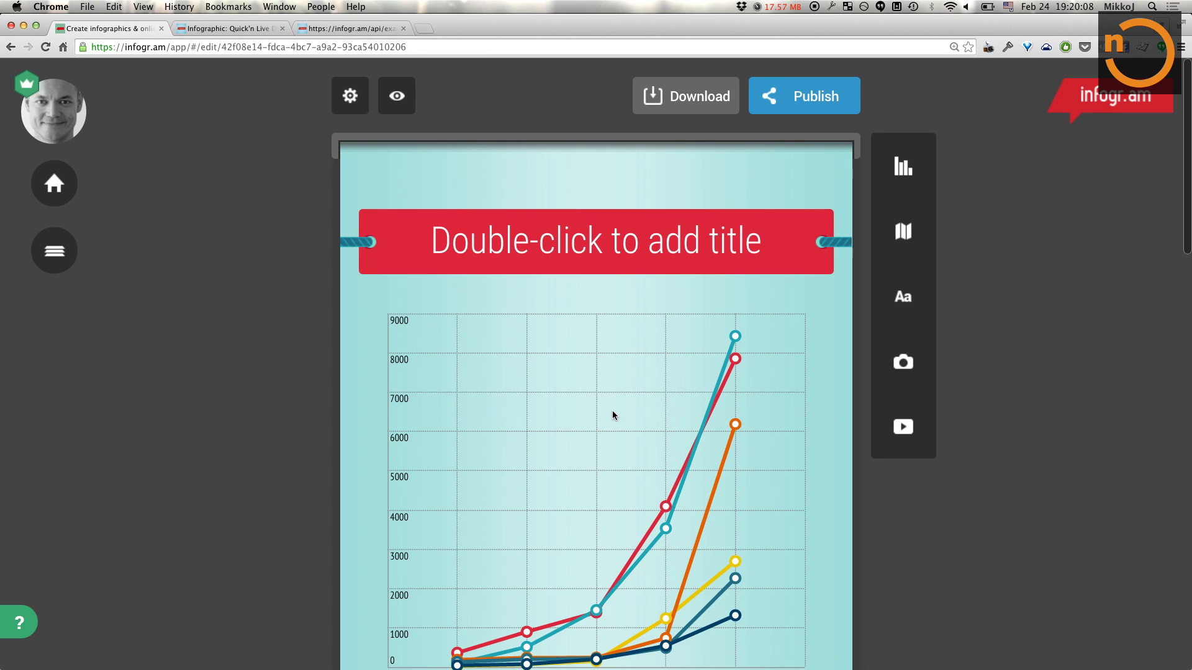
# Step: Enter 'Fickle nature of happiness' as the banner title
pyautogui.moveTo(566, 243)
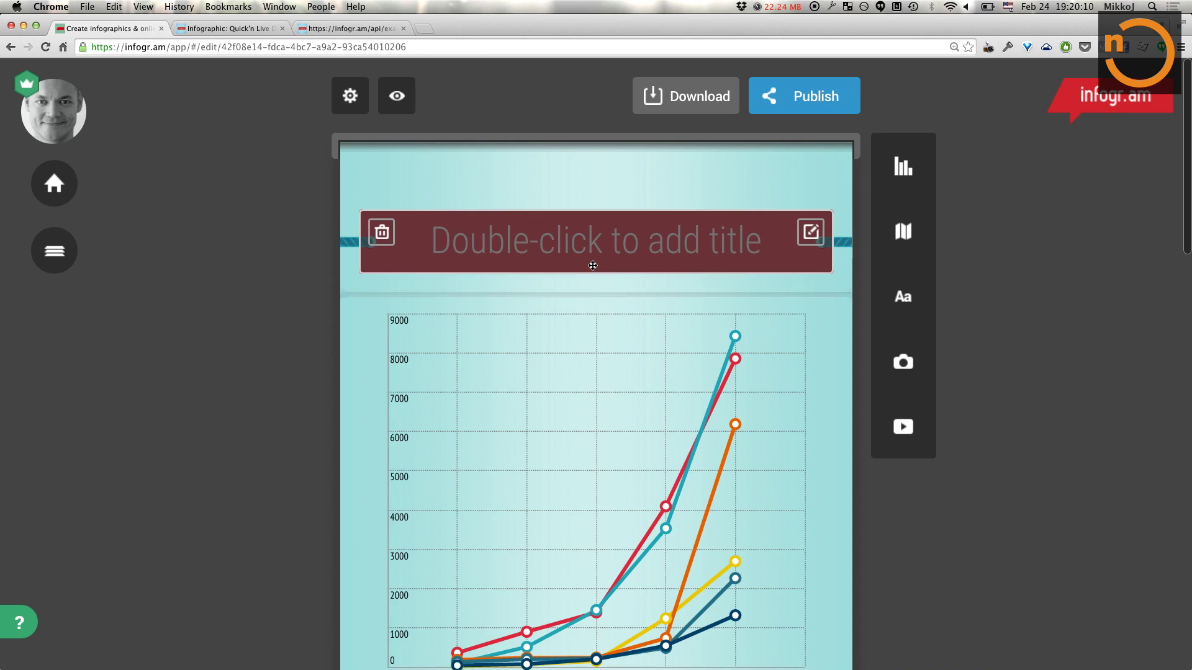
pyautogui.doubleClick(566, 243)
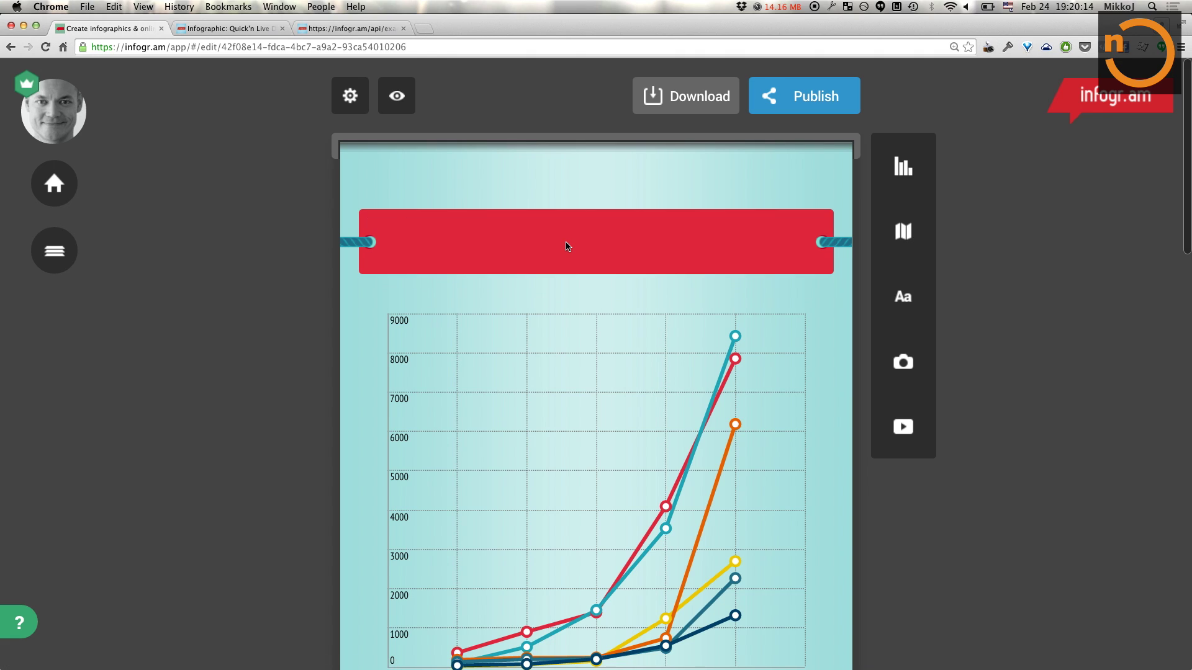
pyautogui.write('Fickle nature')
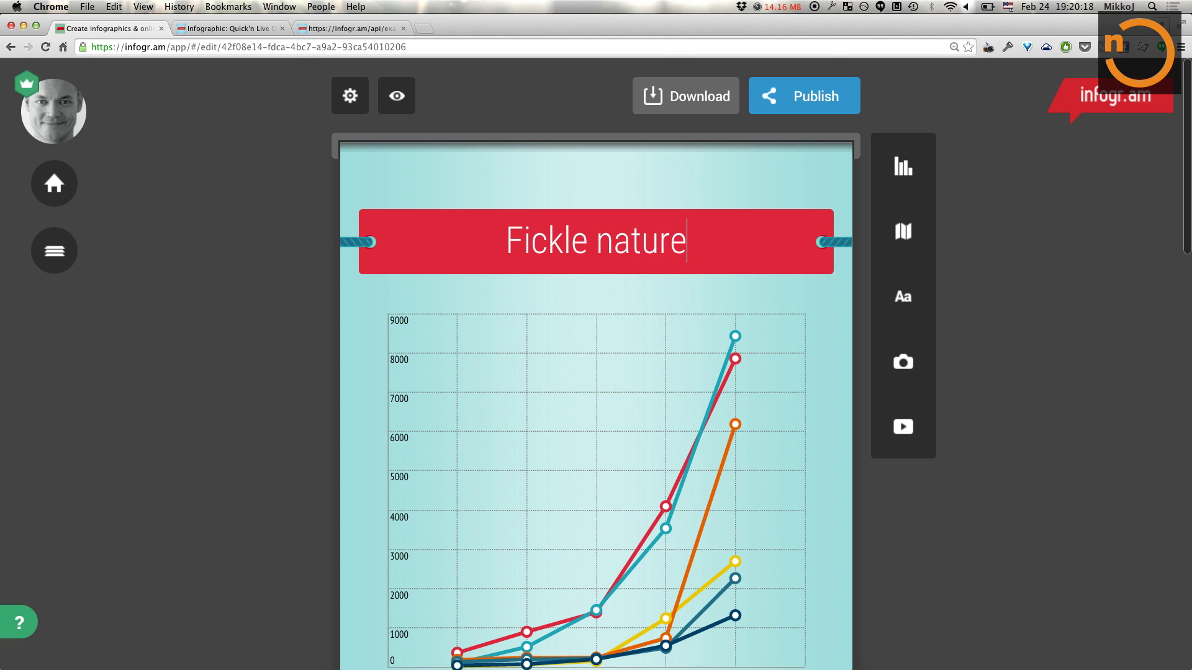
pyautogui.write(' of happi')
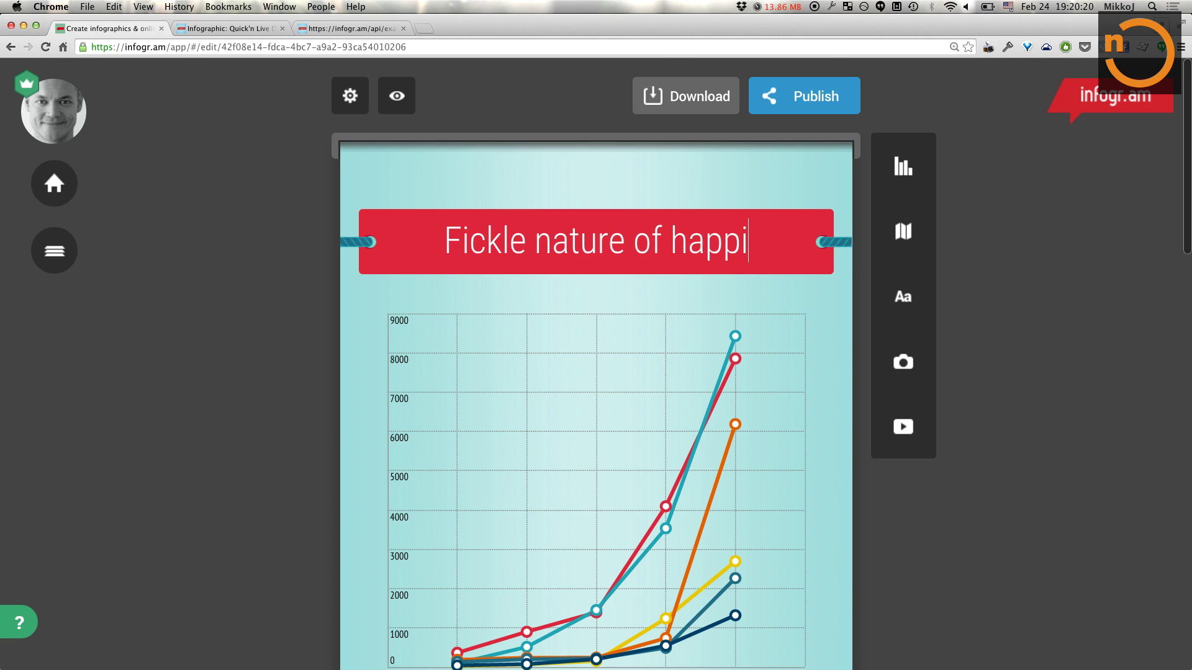
pyautogui.write('ness')
# Step: Open the template line chart's data in the data editor
pyautogui.moveTo(594, 411)
pyautogui.scroll(-1, 594, 411)
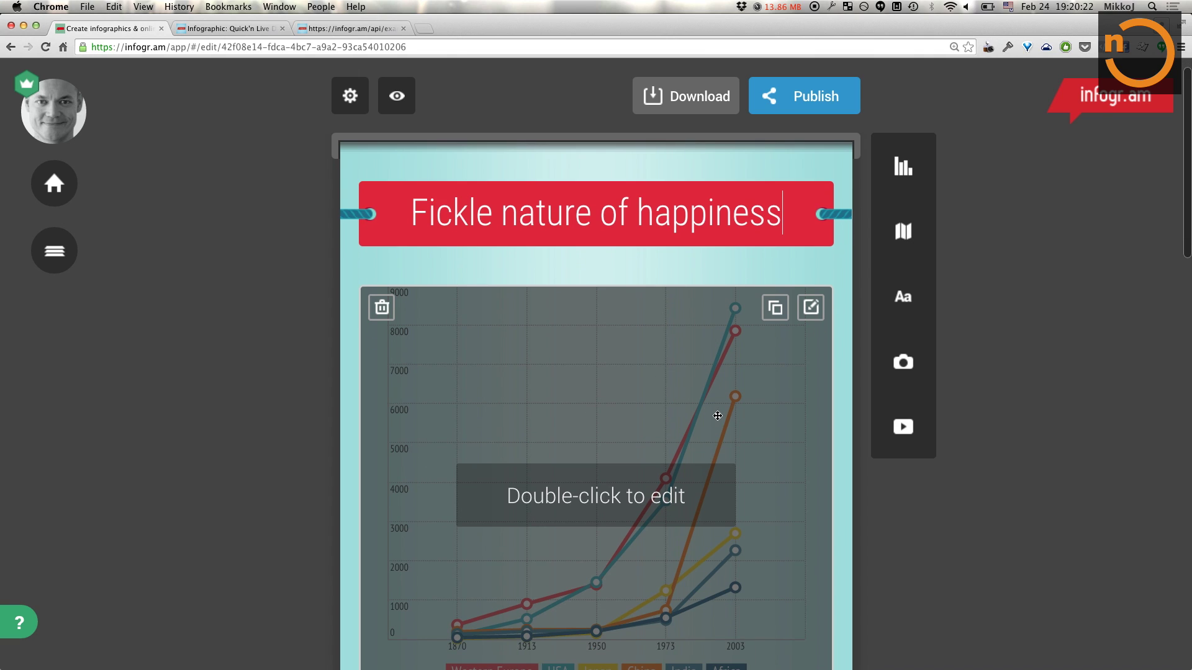
pyautogui.scroll(-2, 718, 416)
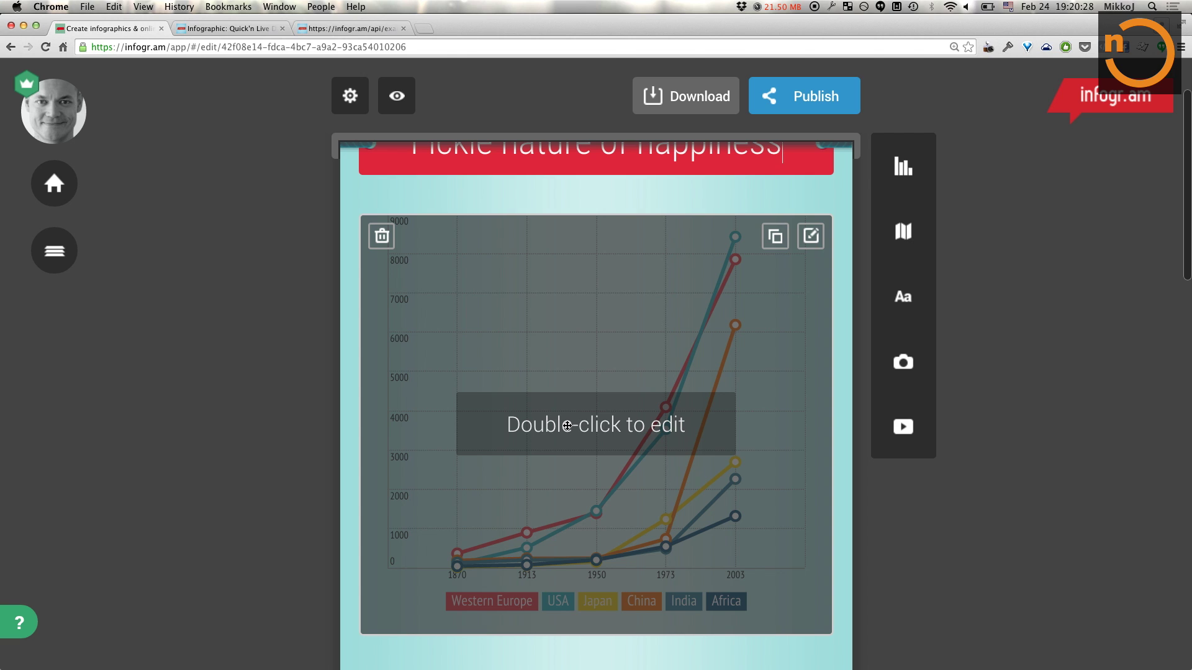
pyautogui.doubleClick(567, 426)
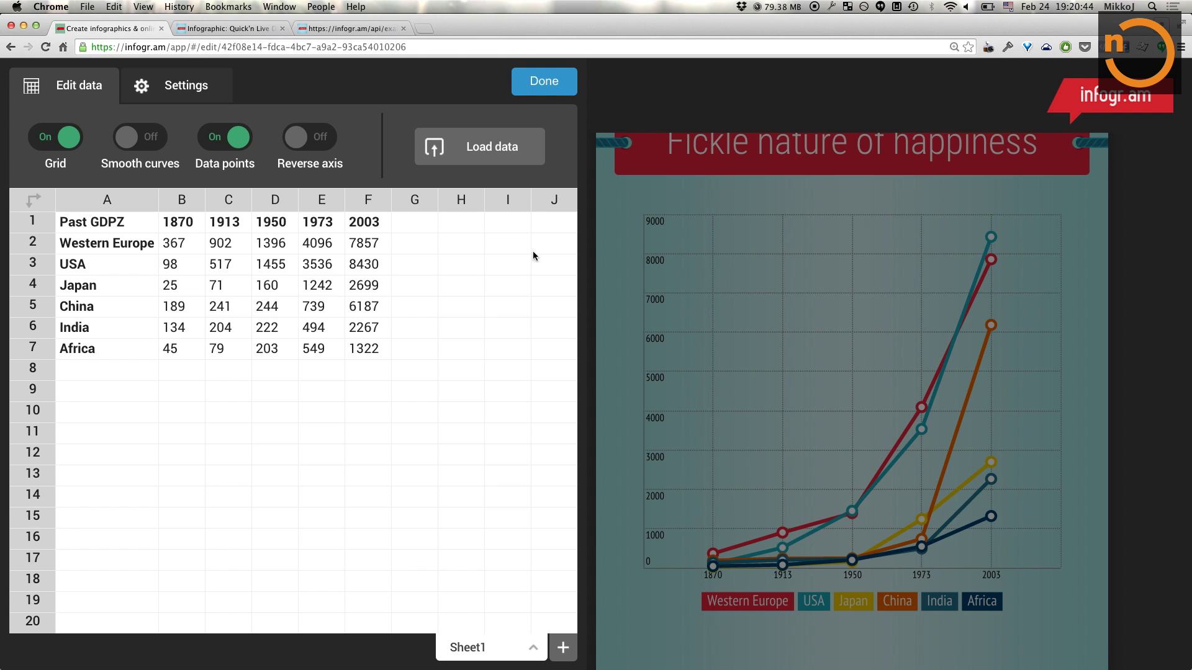
# Step: Clear all sample GDP data from the line chart's sheet and delete the emptied chart block
pyautogui.click(533, 648)
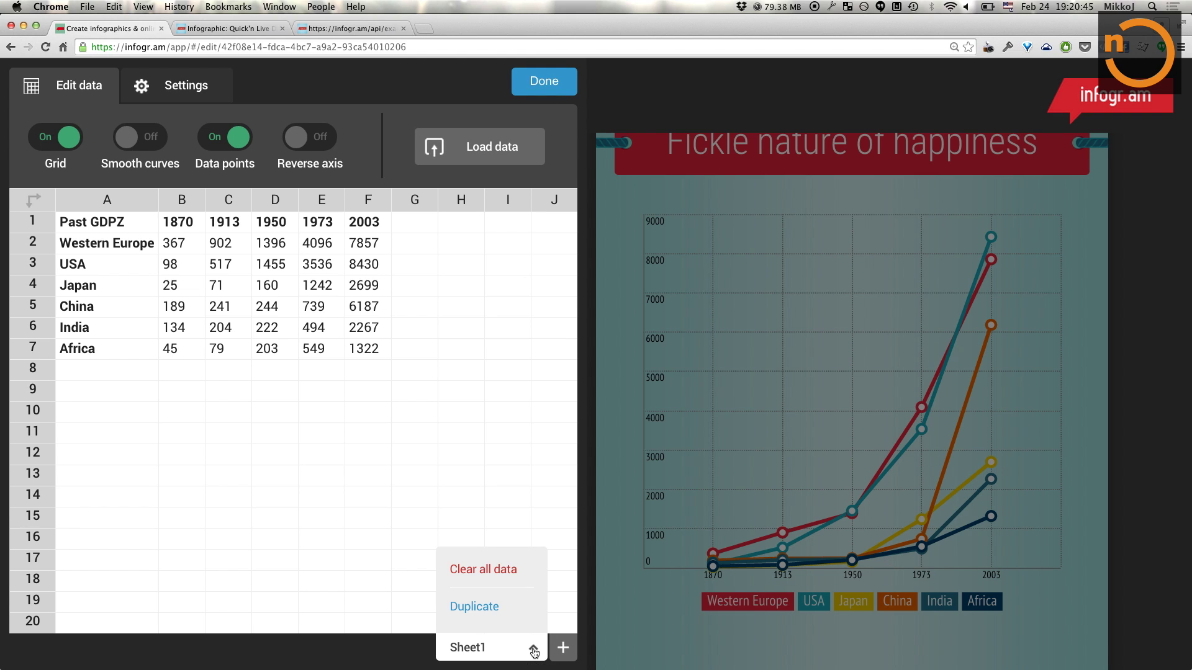
pyautogui.click(496, 578)
pyautogui.click(544, 81)
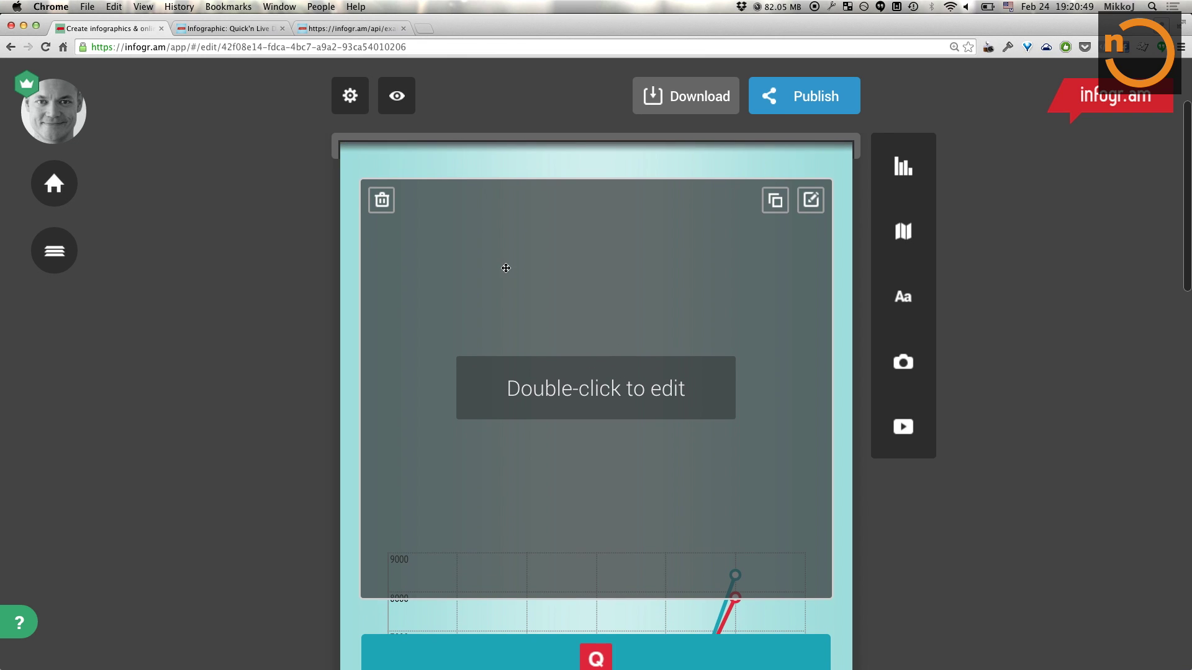
pyautogui.click(382, 200)
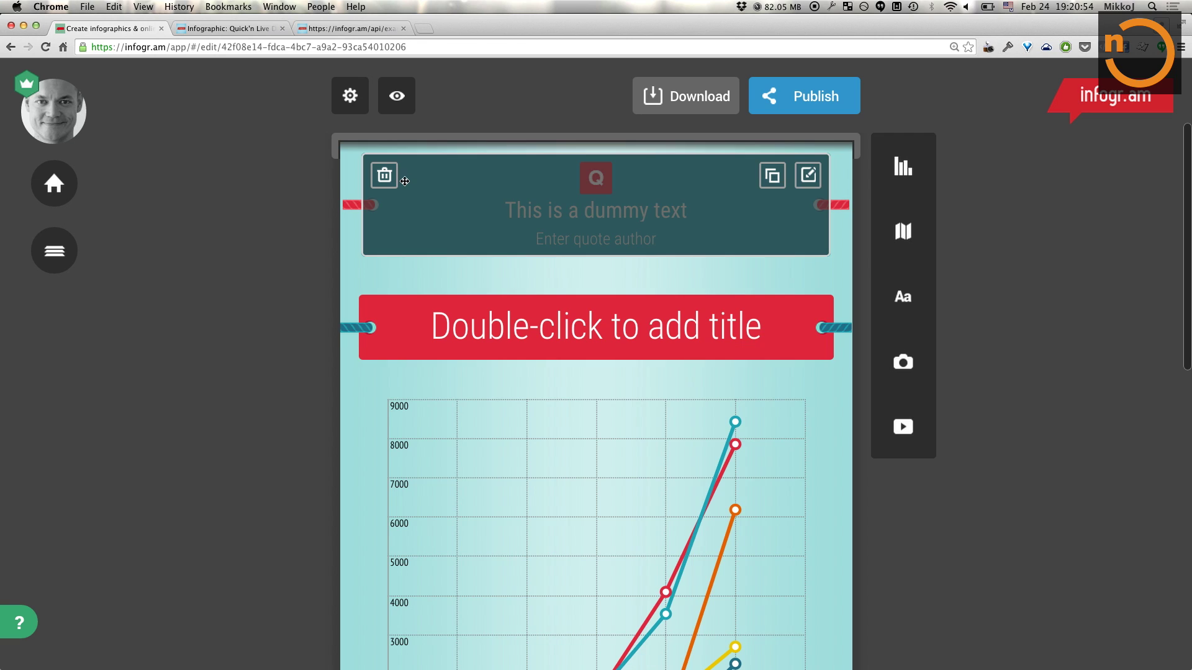
# Step: Insert a Column chart block between the title banner and the quote block
pyautogui.scroll(3, 420, 197)
pyautogui.scroll(-1, 496, 435)
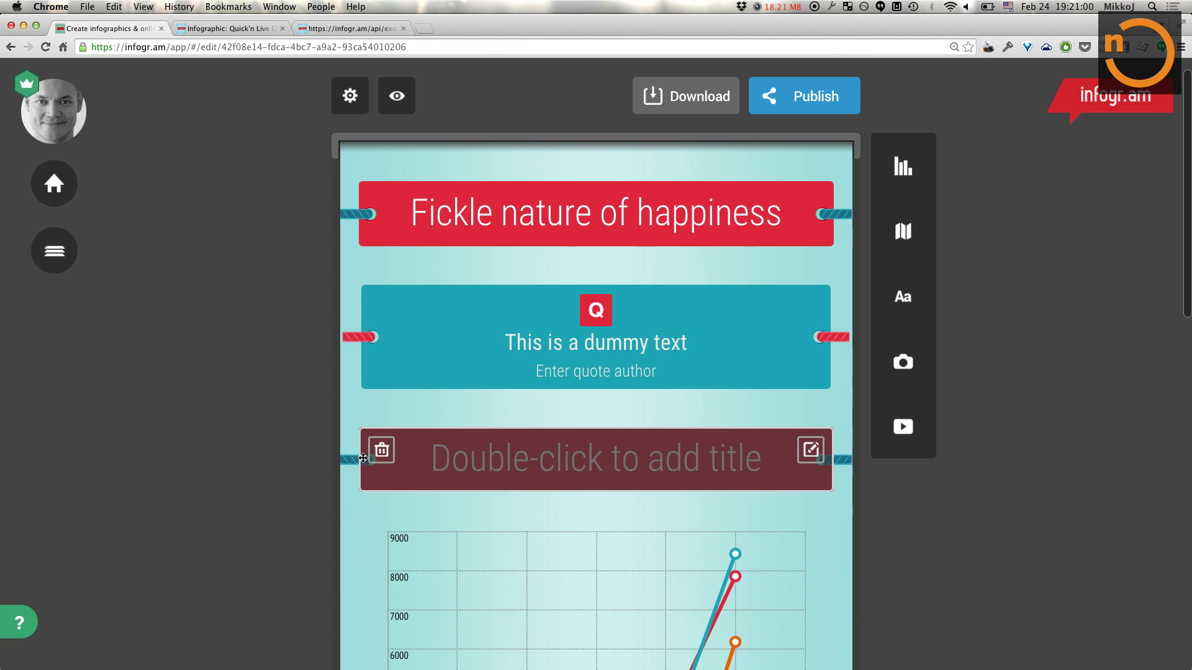
pyautogui.scroll(1, 420, 463)
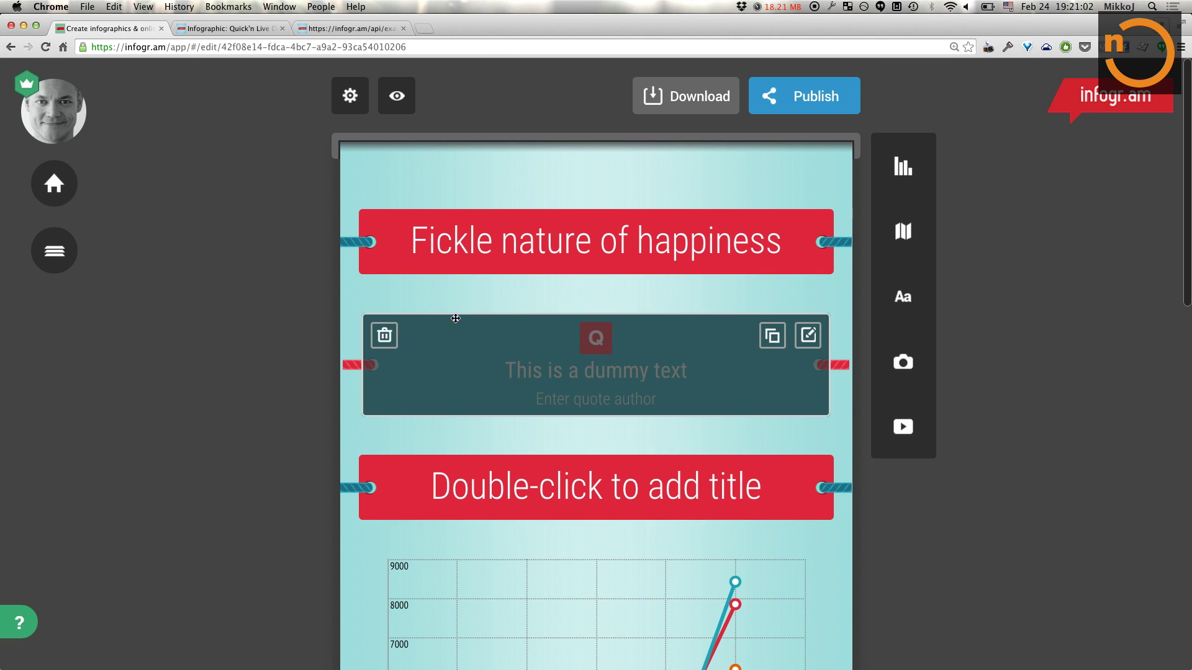
pyautogui.moveTo(534, 297)
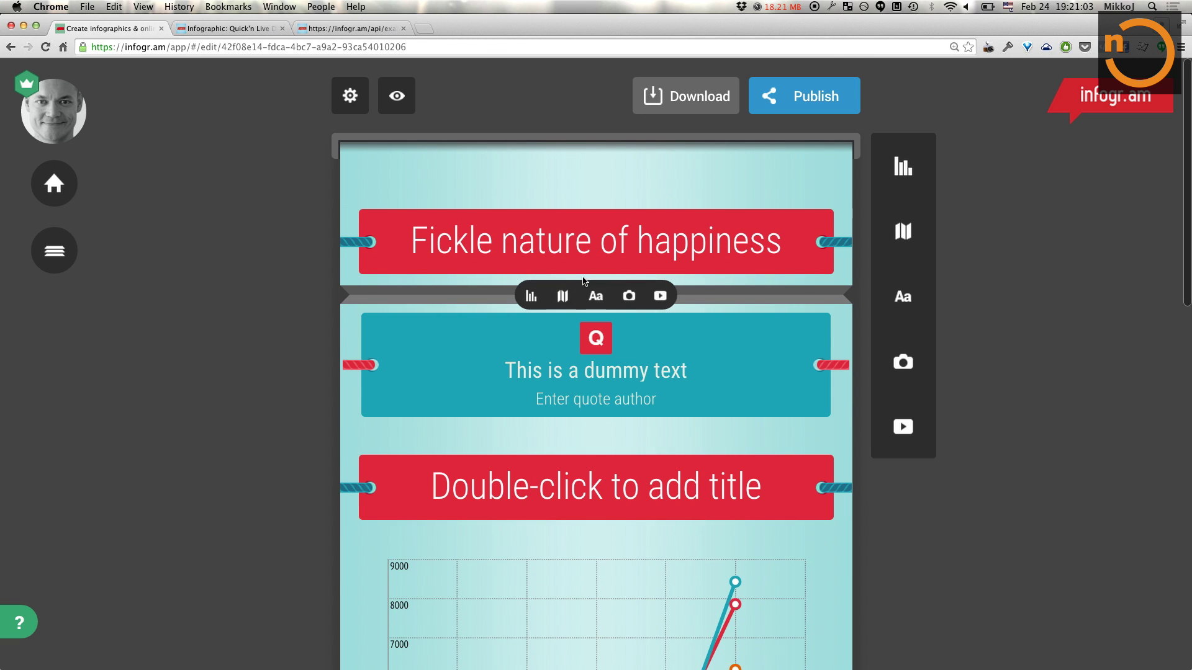
pyautogui.click(531, 297)
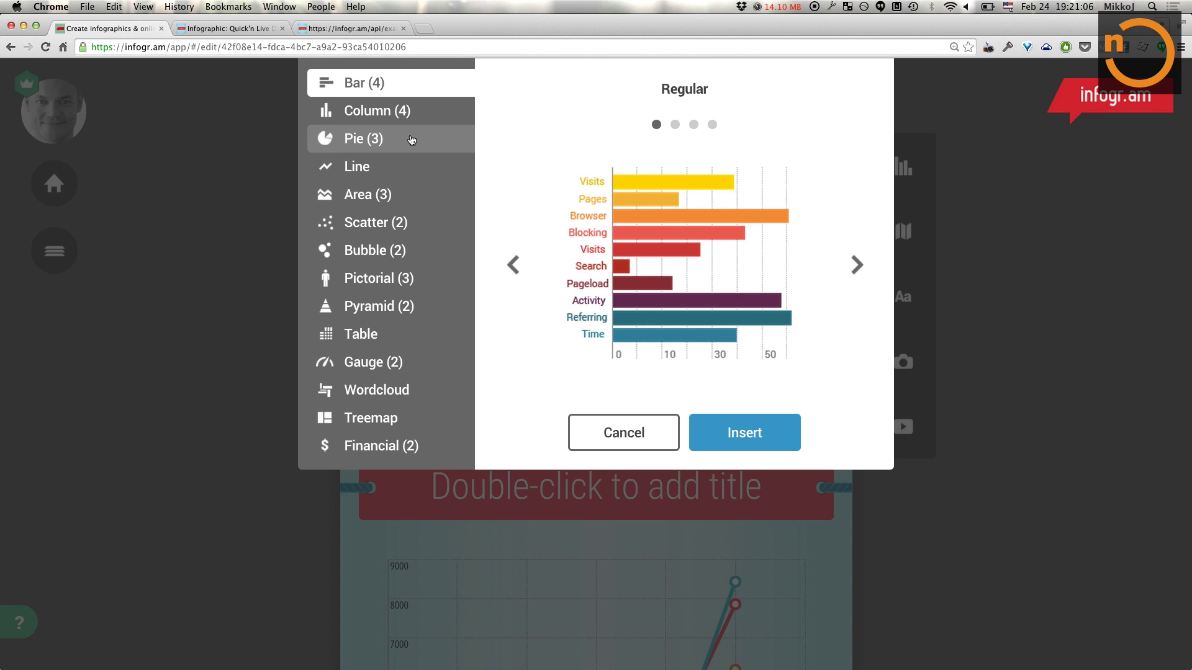
pyautogui.click(404, 111)
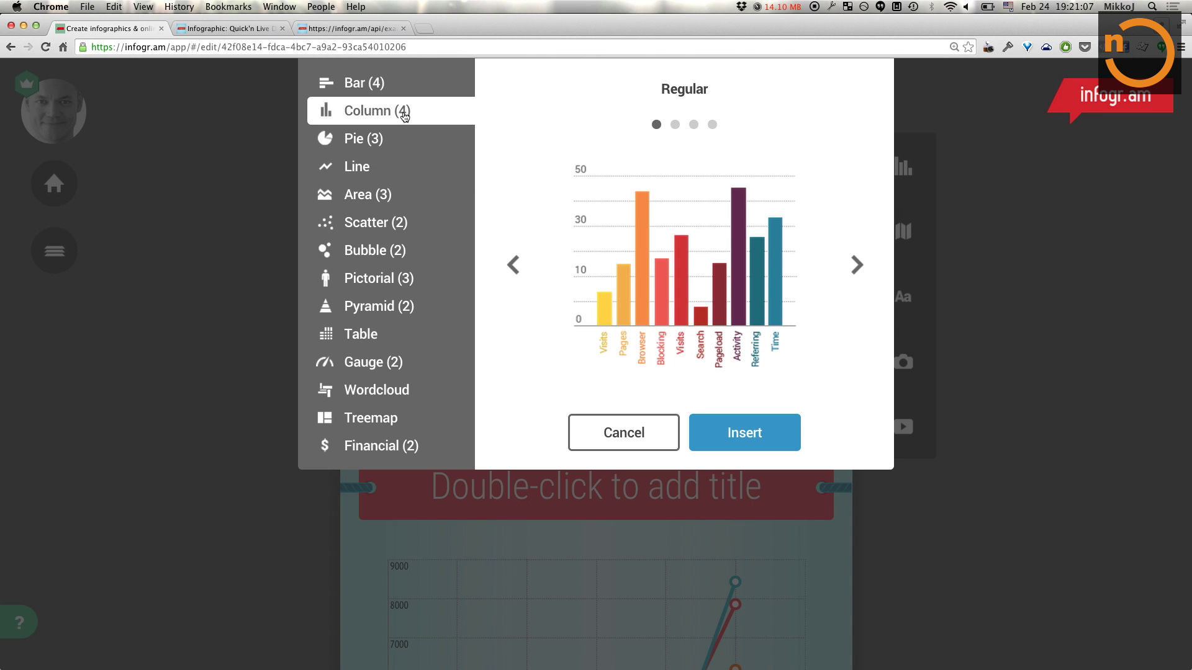
pyautogui.click(745, 433)
pyautogui.moveTo(655, 444)
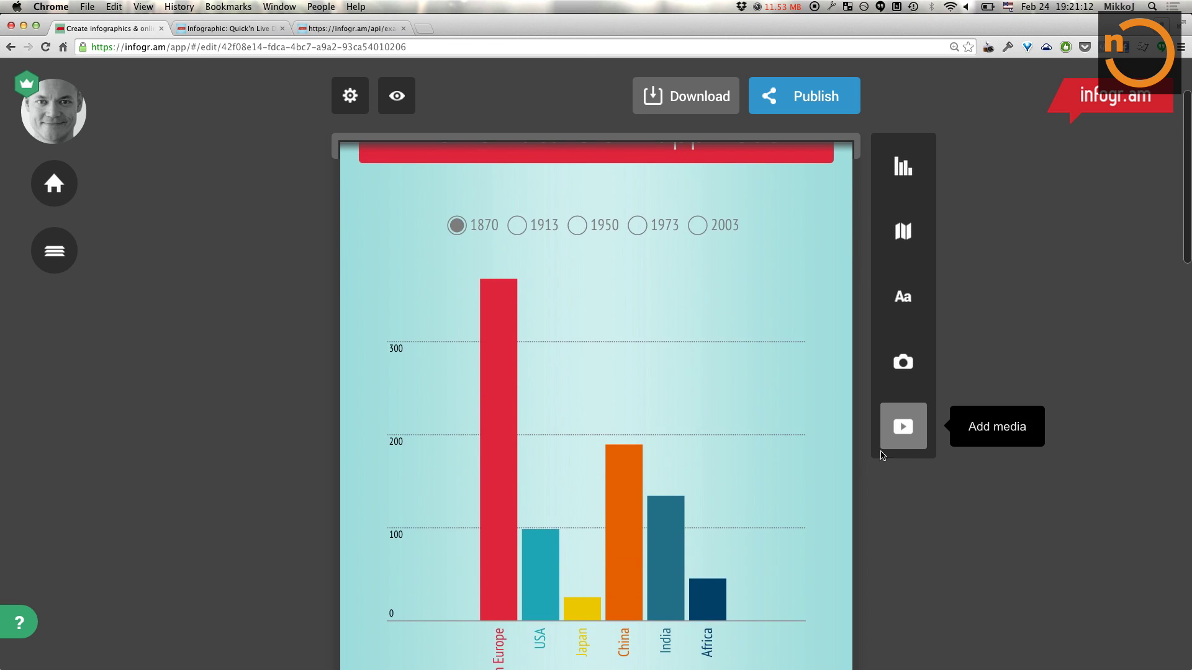
pyautogui.doubleClick(588, 472)
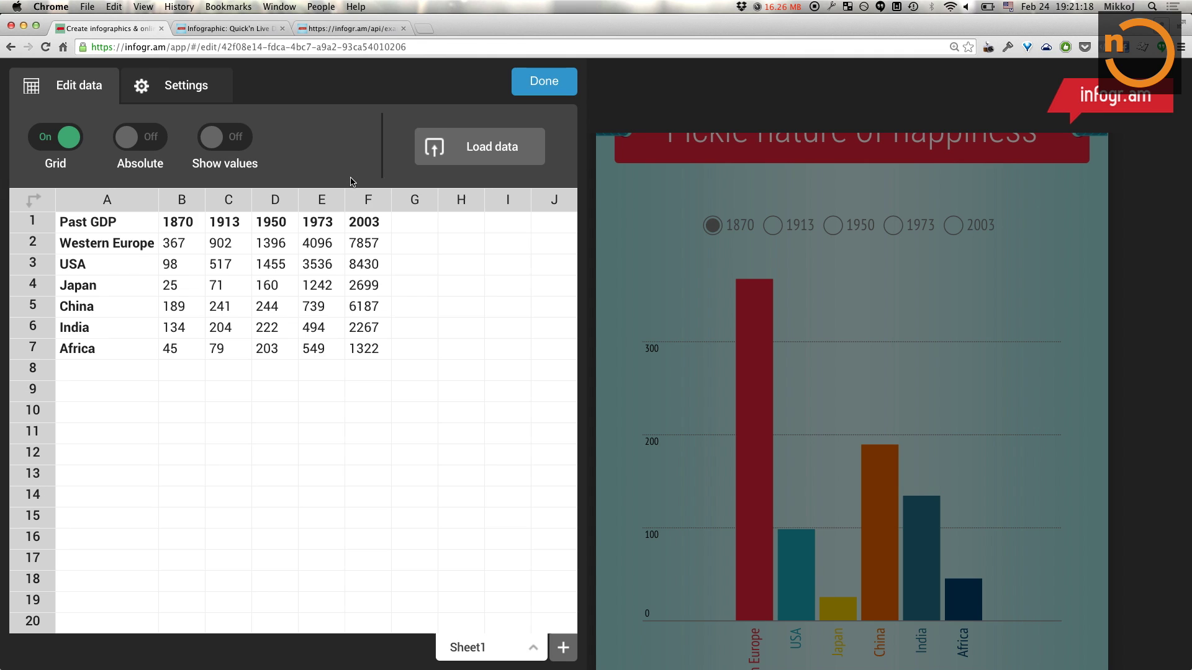
pyautogui.click(180, 84)
pyautogui.click(129, 207)
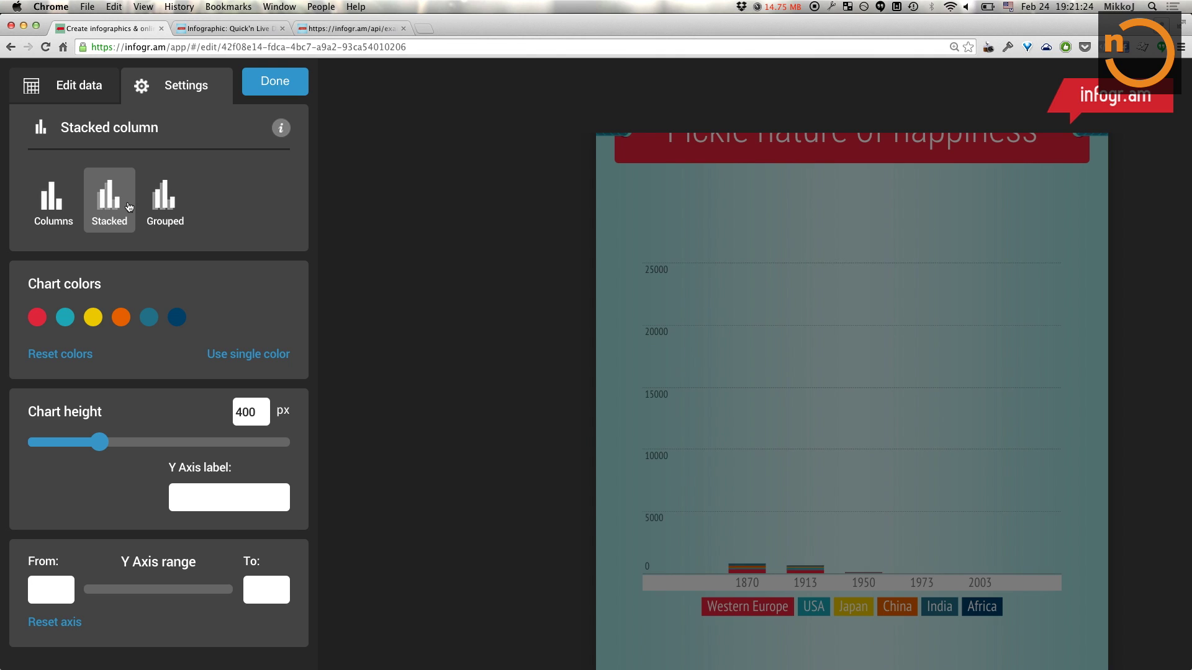
pyautogui.click(59, 189)
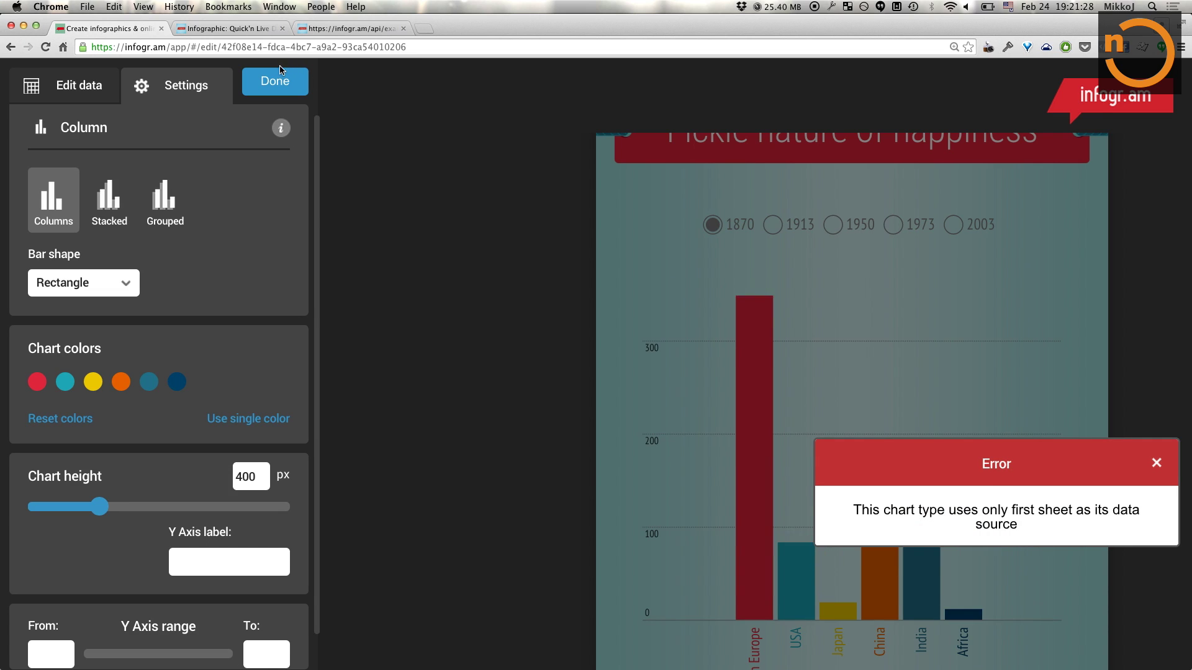
pyautogui.click(275, 82)
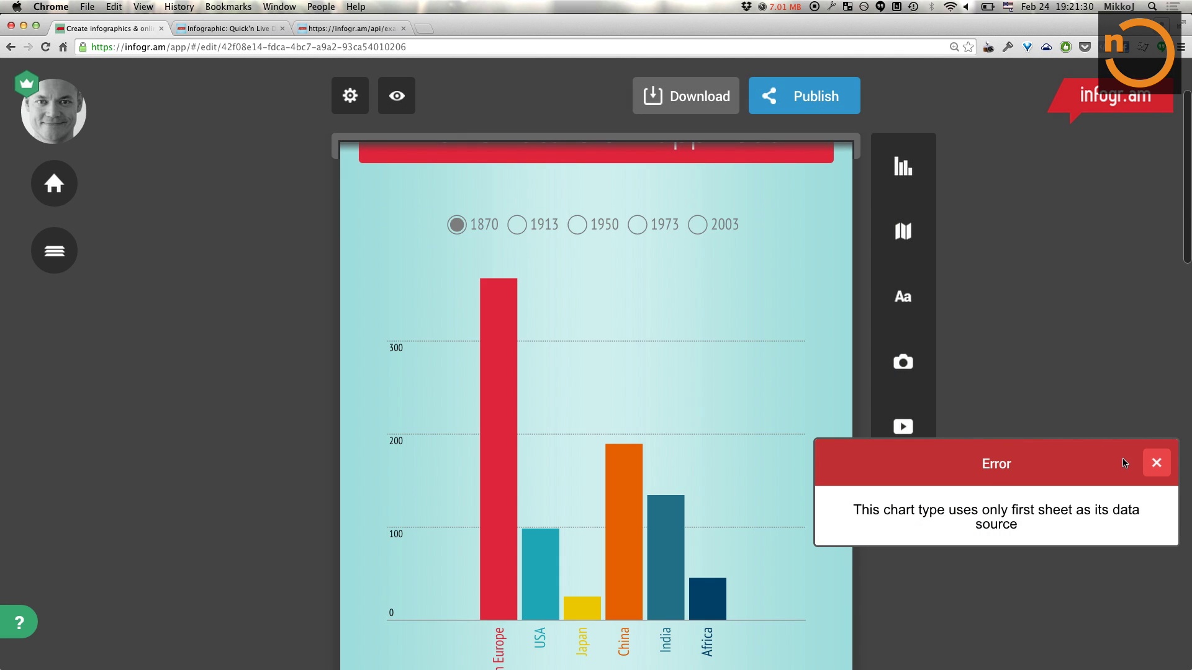
pyautogui.click(1152, 462)
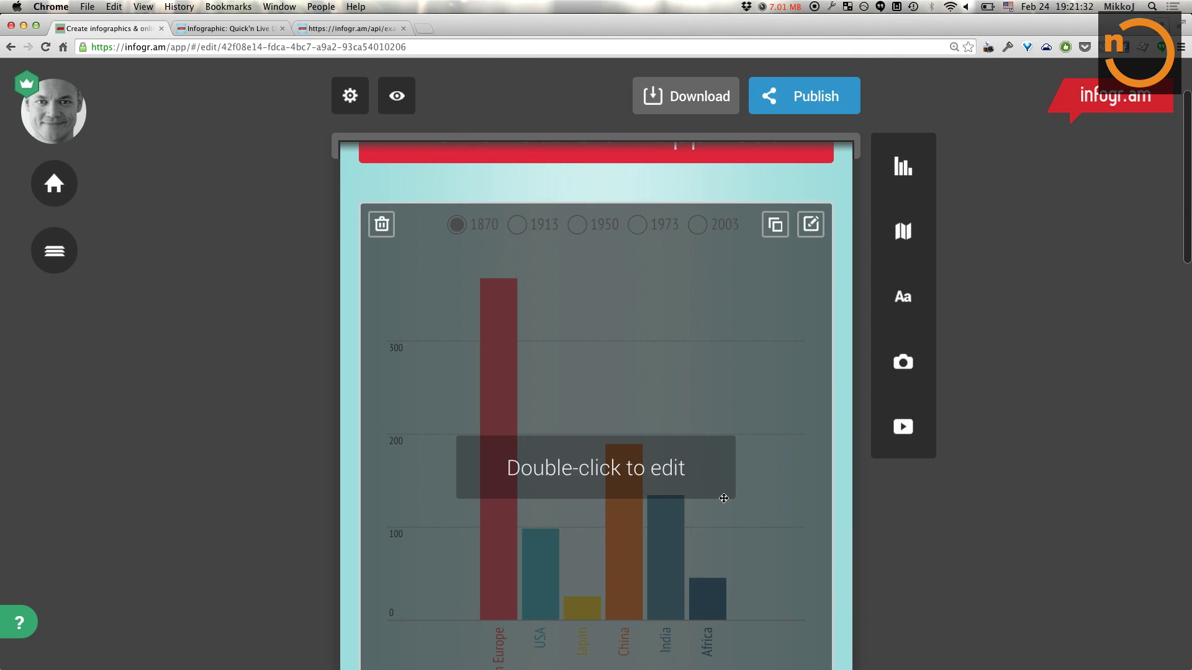
pyautogui.scroll(-1, 663, 481)
# Step: Connect the column chart to the live.json URL as its live data source
pyautogui.doubleClick(620, 449)
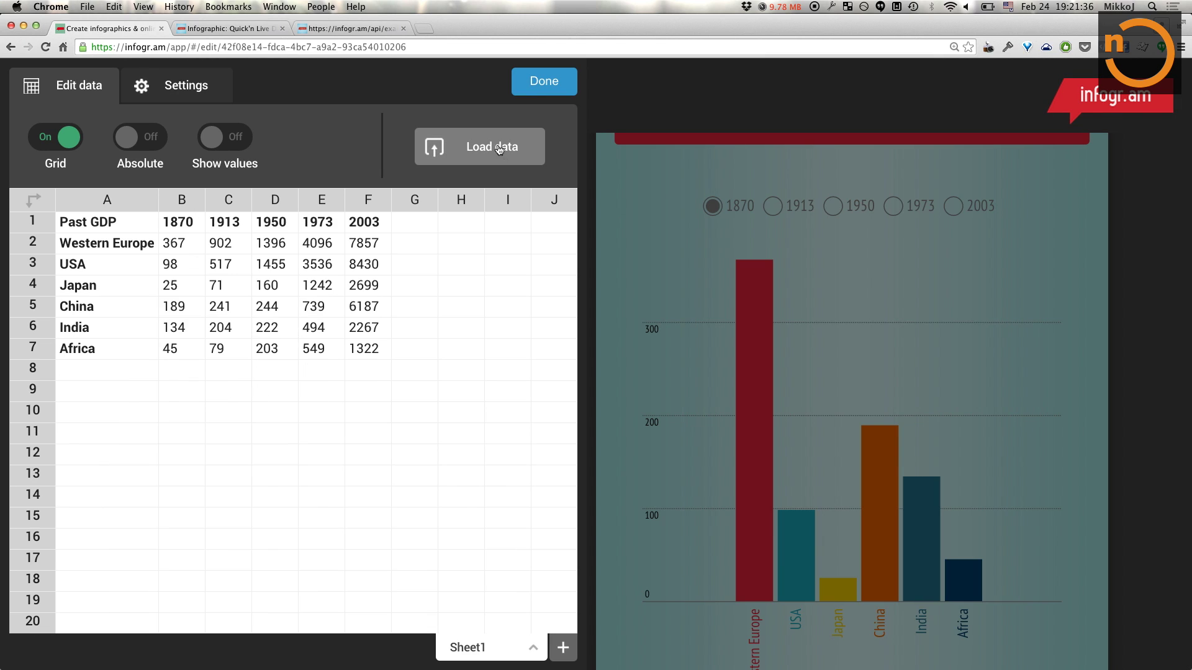
pyautogui.click(498, 146)
pyautogui.click(535, 212)
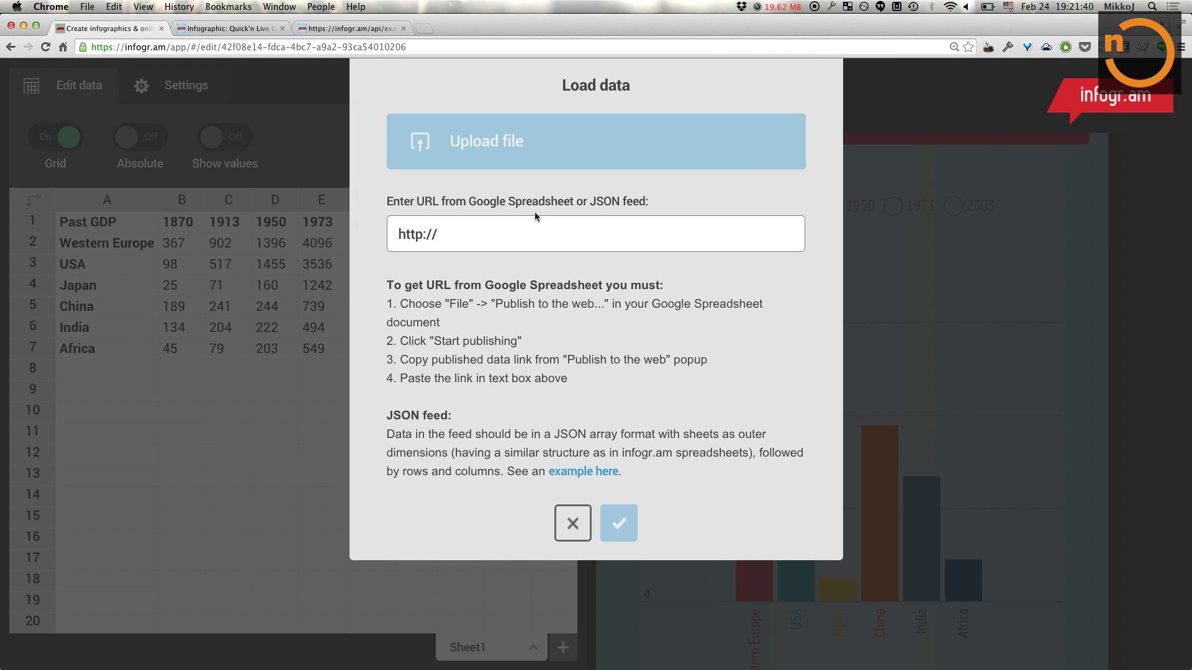
pyautogui.click(422, 233)
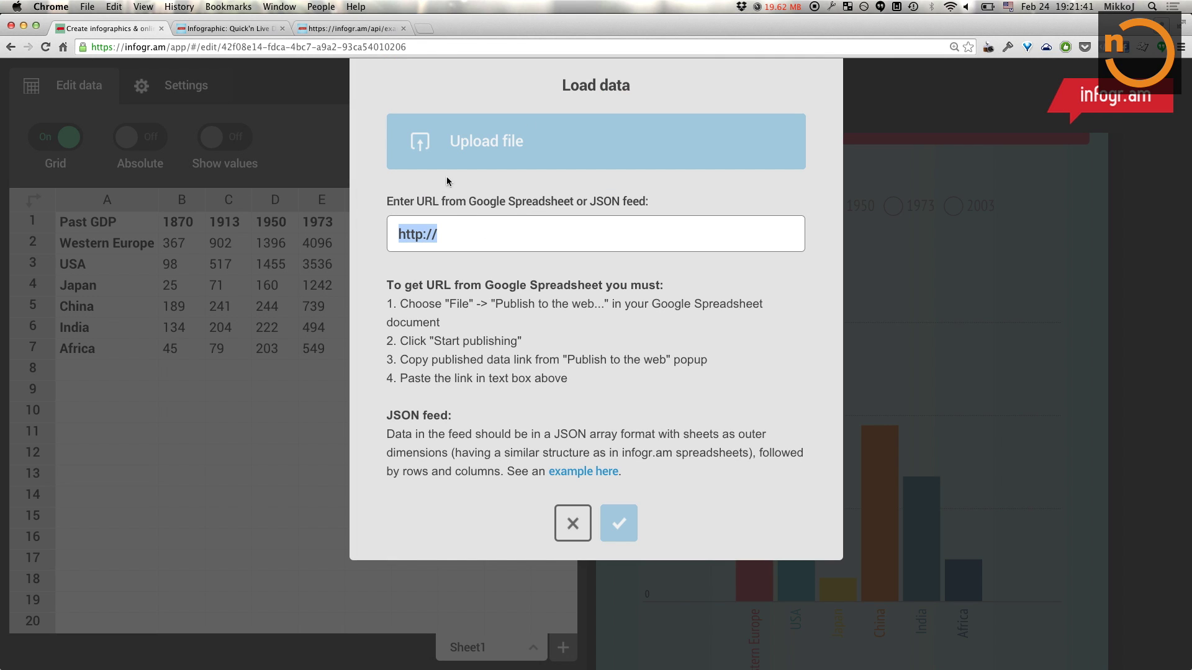
pyautogui.click(829, 6)
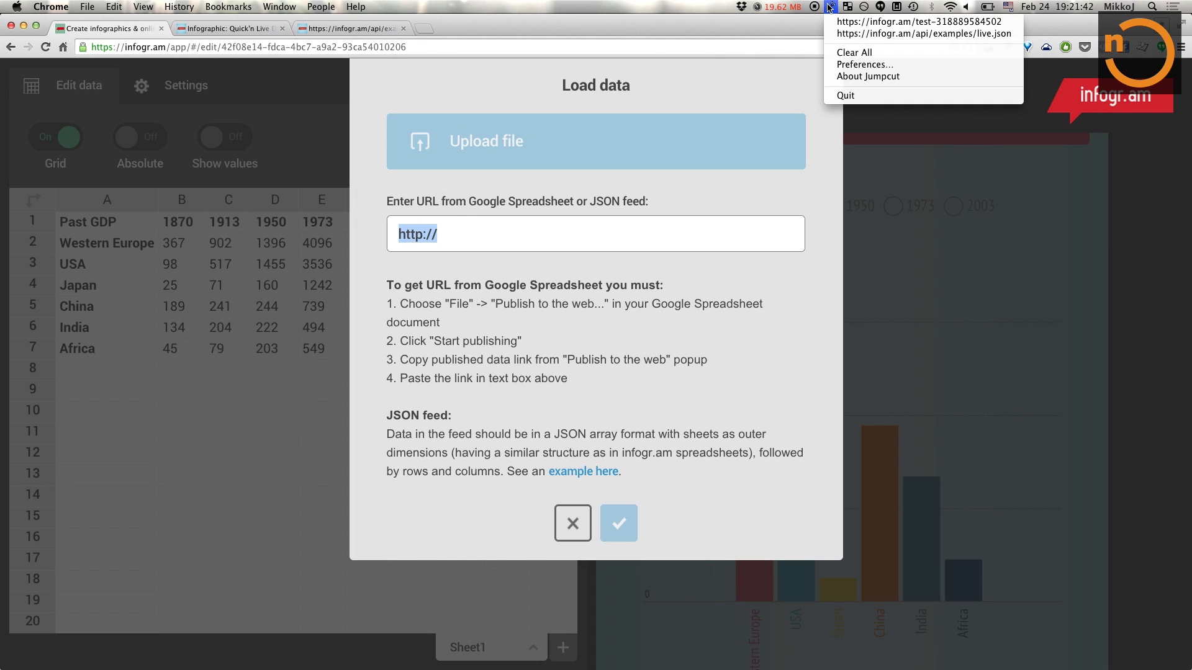
pyautogui.click(850, 33)
pyautogui.write('https://infogr.am/api/examples/live.json')
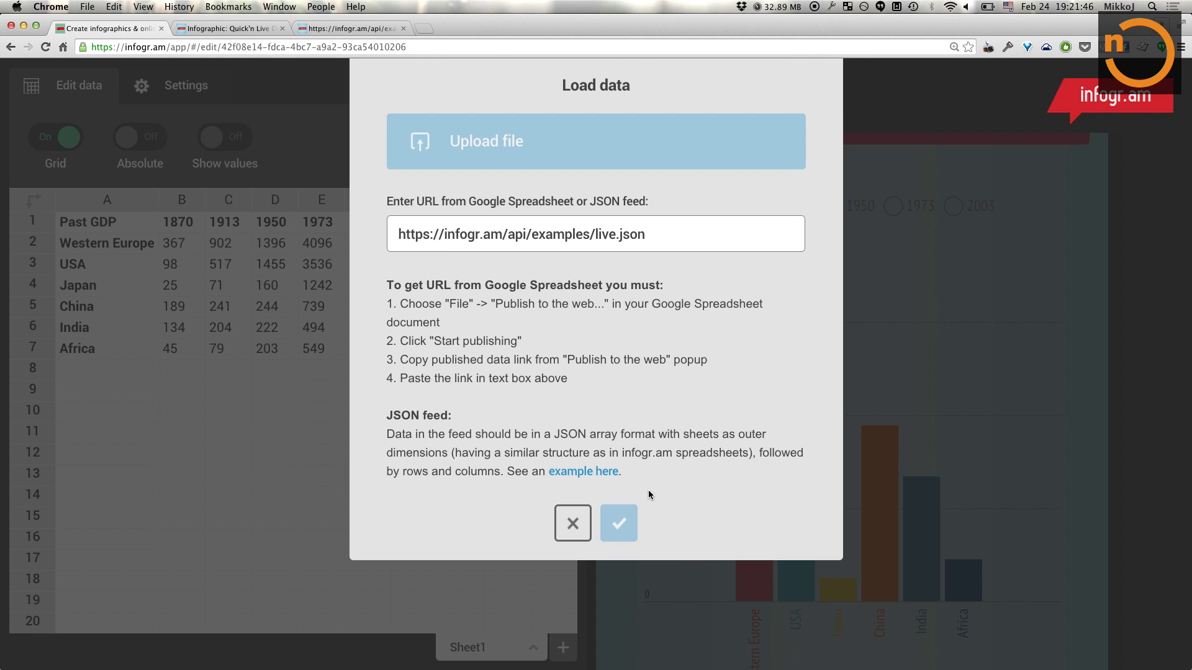
pyautogui.click(618, 523)
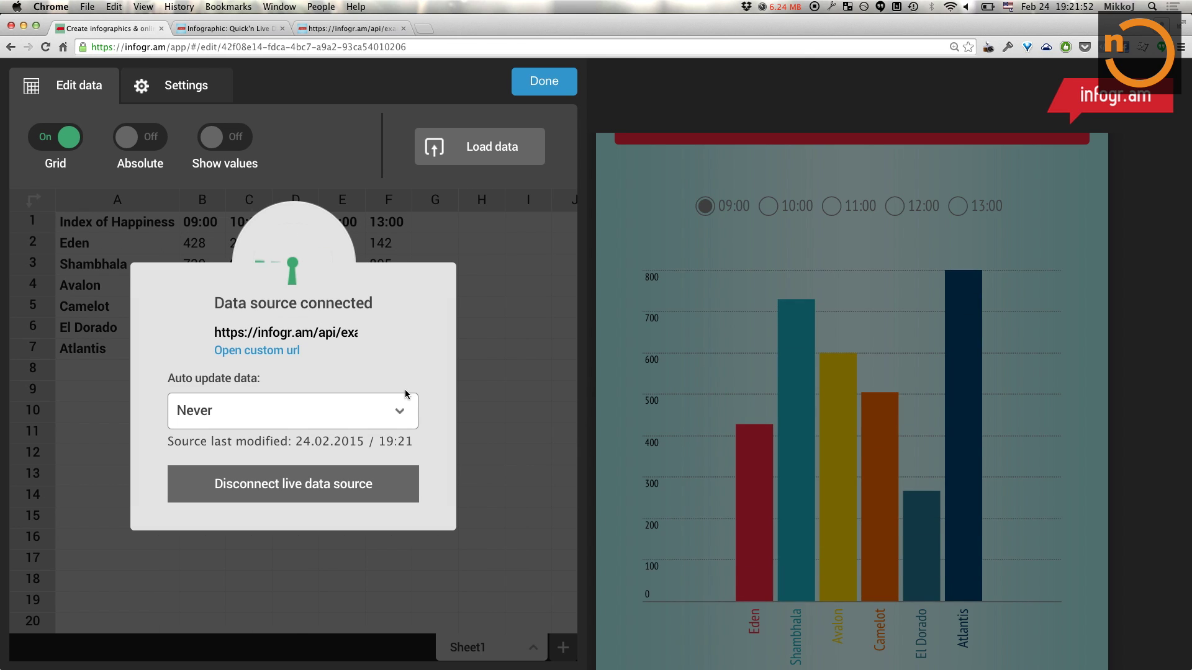
# Step: Set the live data to auto update every 30 seconds and close the data editor
pyautogui.click(395, 404)
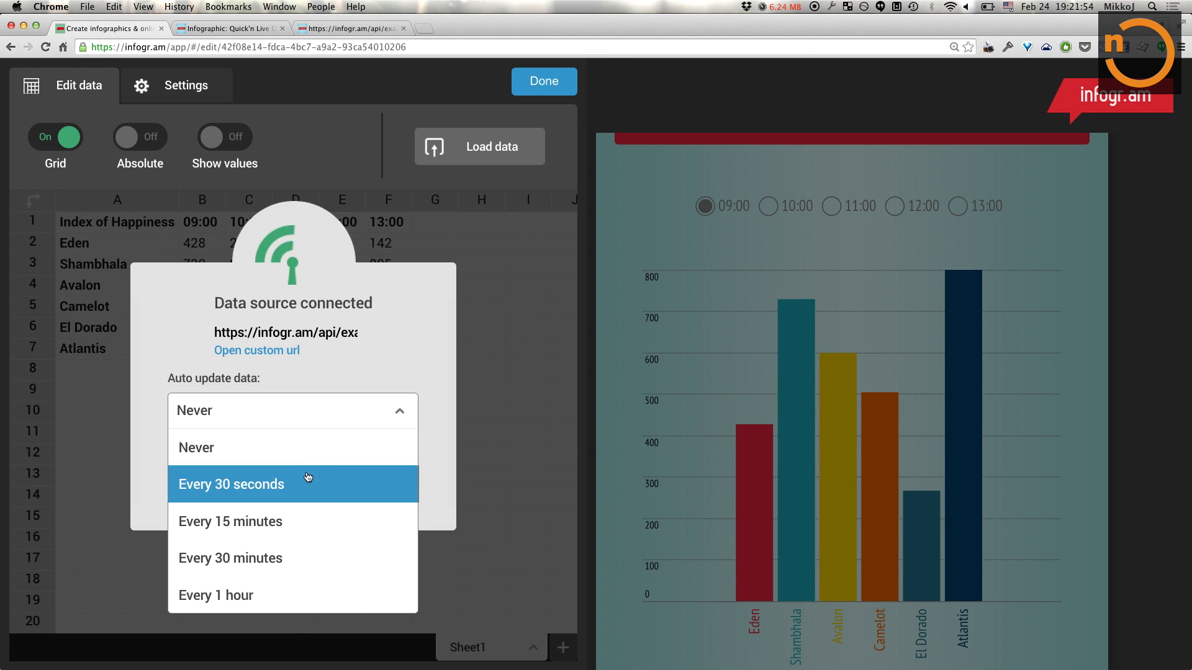
pyautogui.click(375, 483)
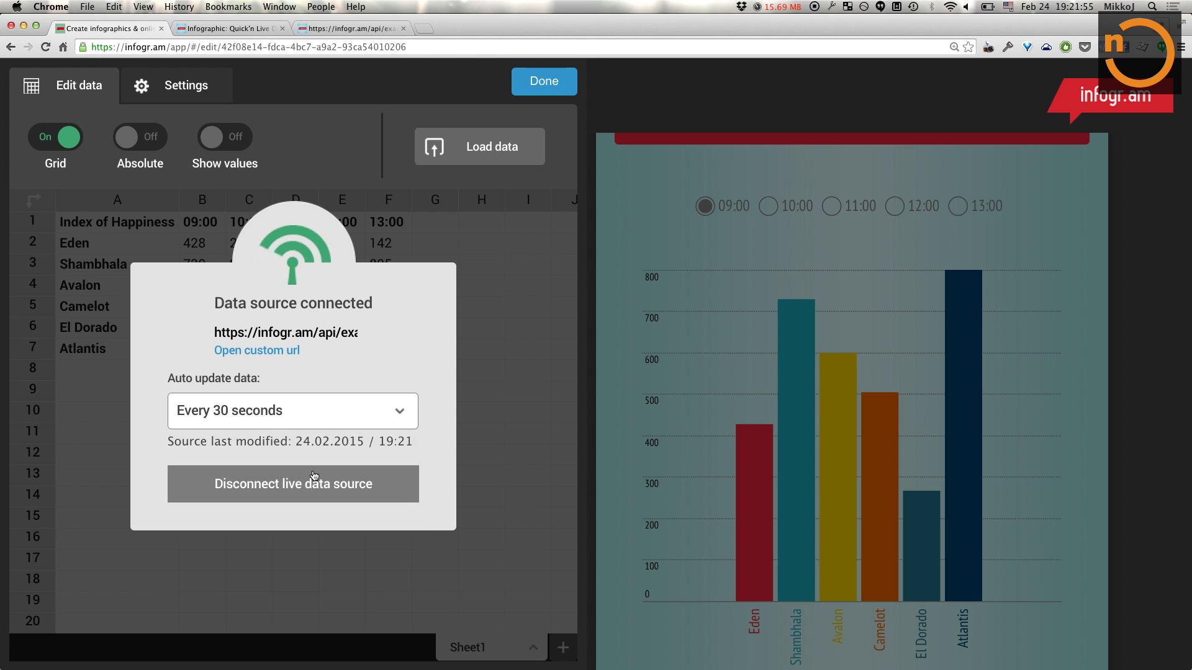
pyautogui.click(558, 93)
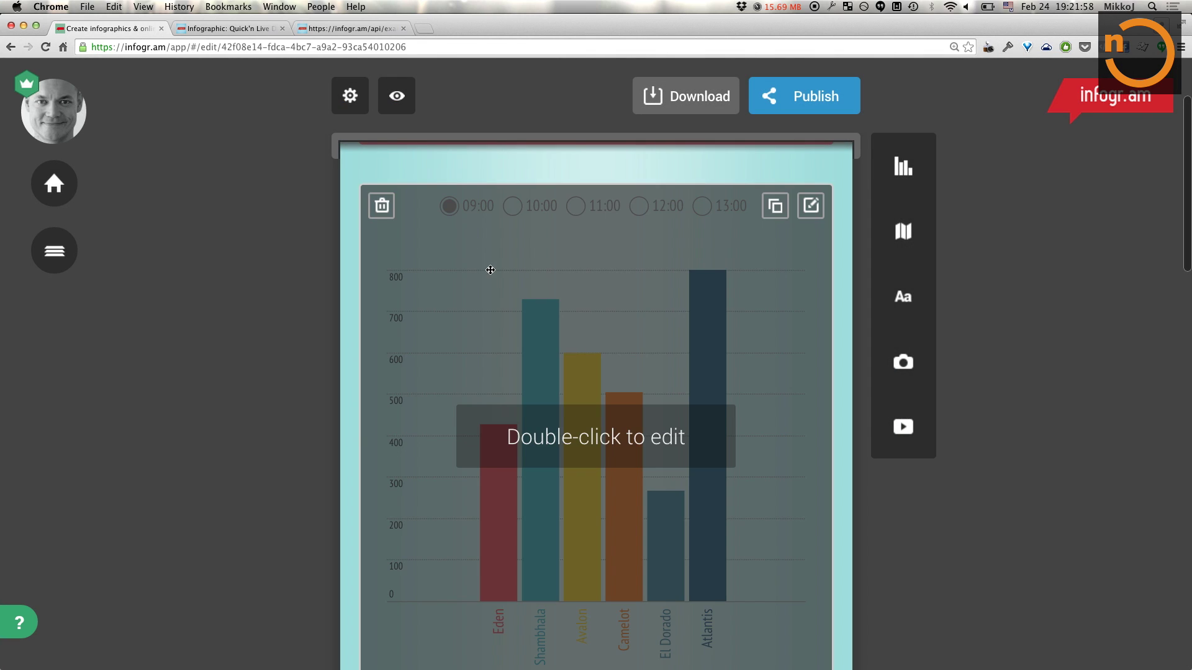
# Step: Set the quote block's text to 'Demo effect time!!'
pyautogui.scroll(3, 527, 271)
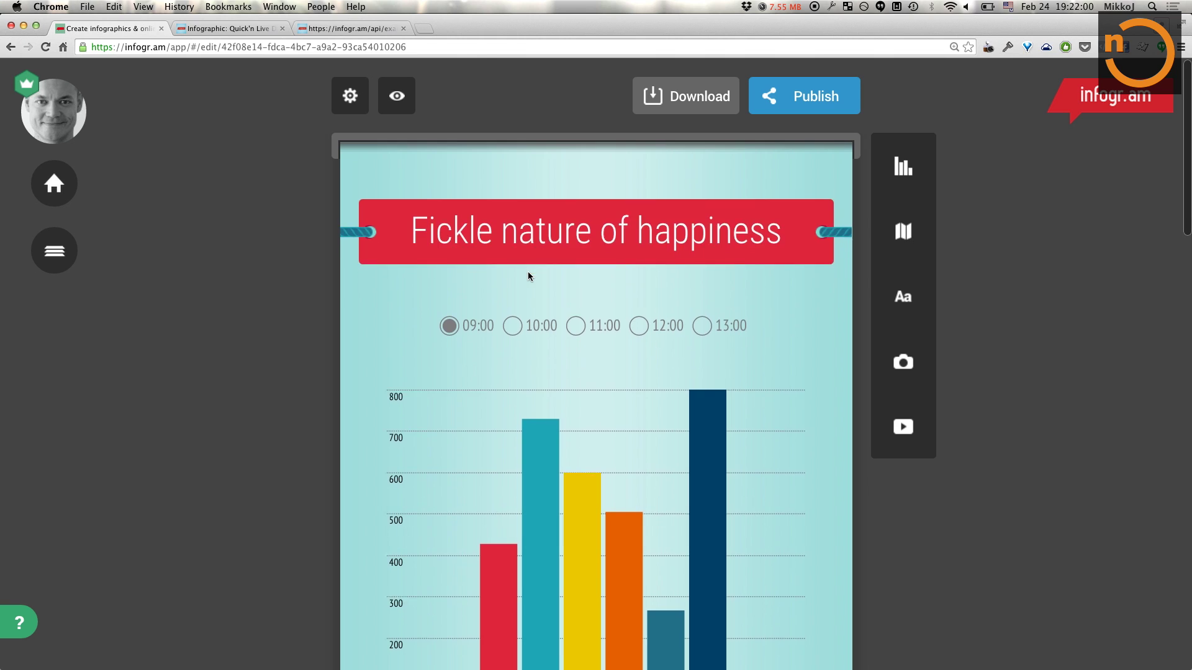
pyautogui.scroll(-3, 528, 276)
pyautogui.scroll(-5, 529, 273)
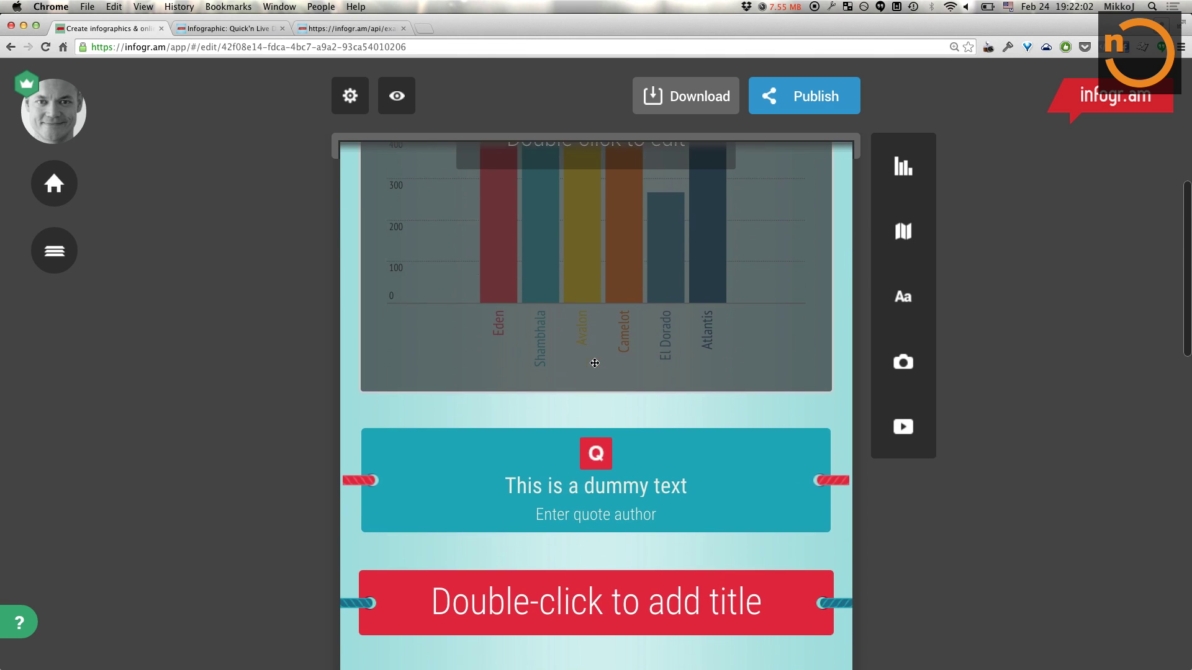
pyautogui.doubleClick(606, 432)
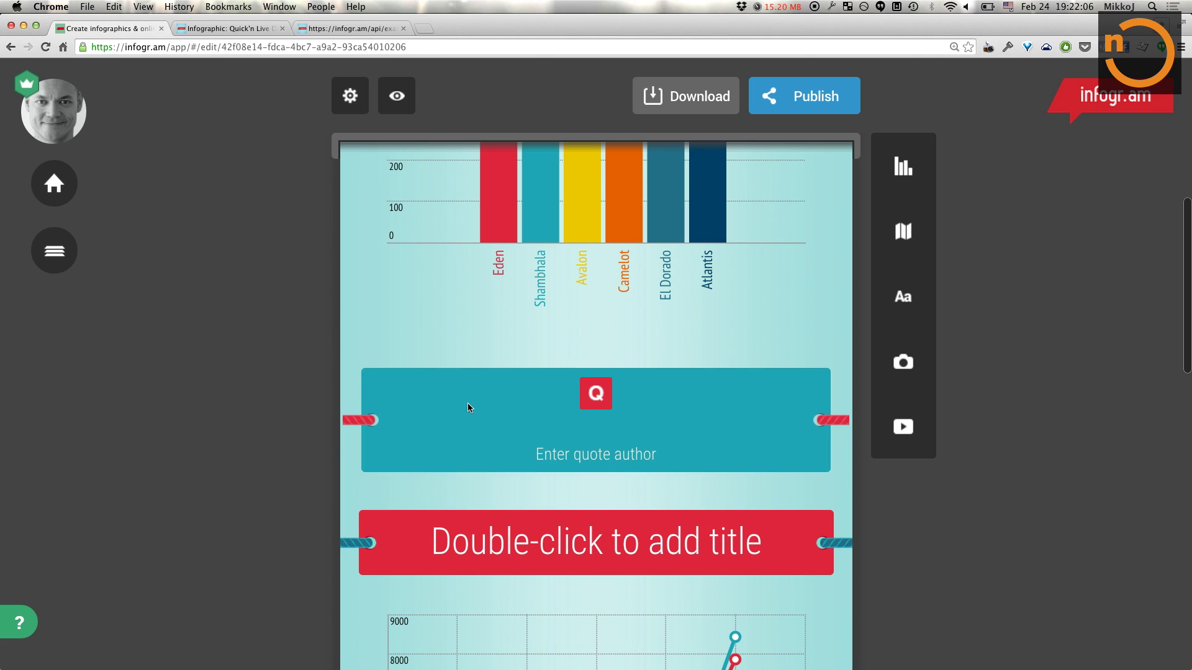
pyautogui.write('Demo effect t')
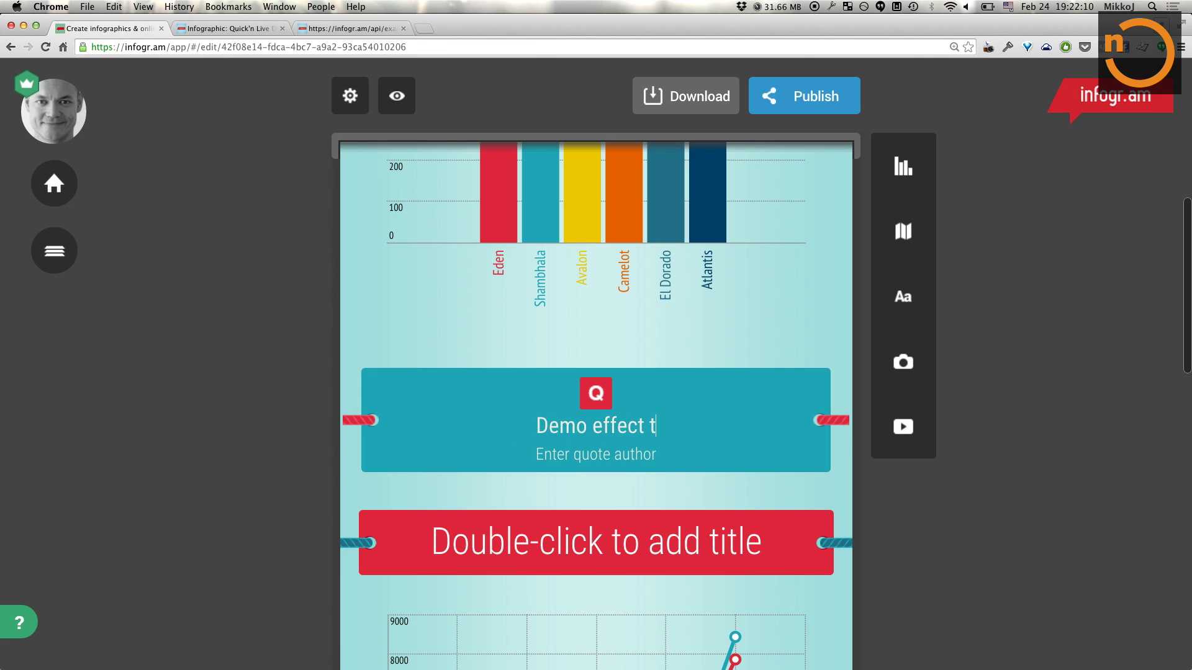
pyautogui.write('ime!!')
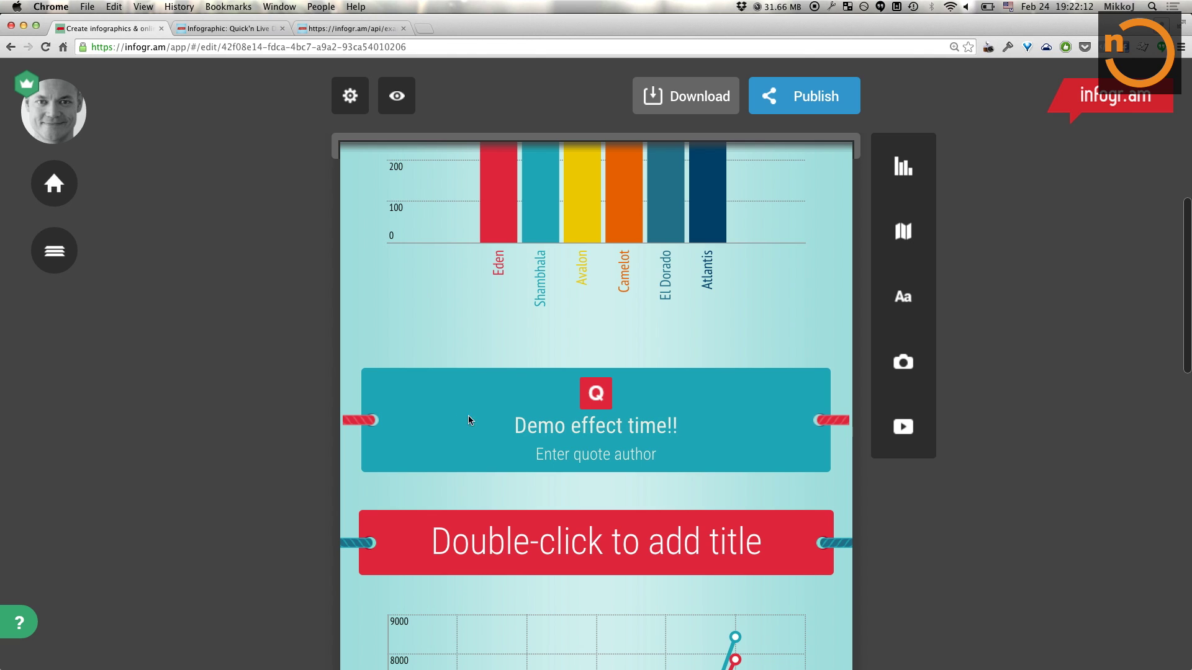
pyautogui.press('Return')
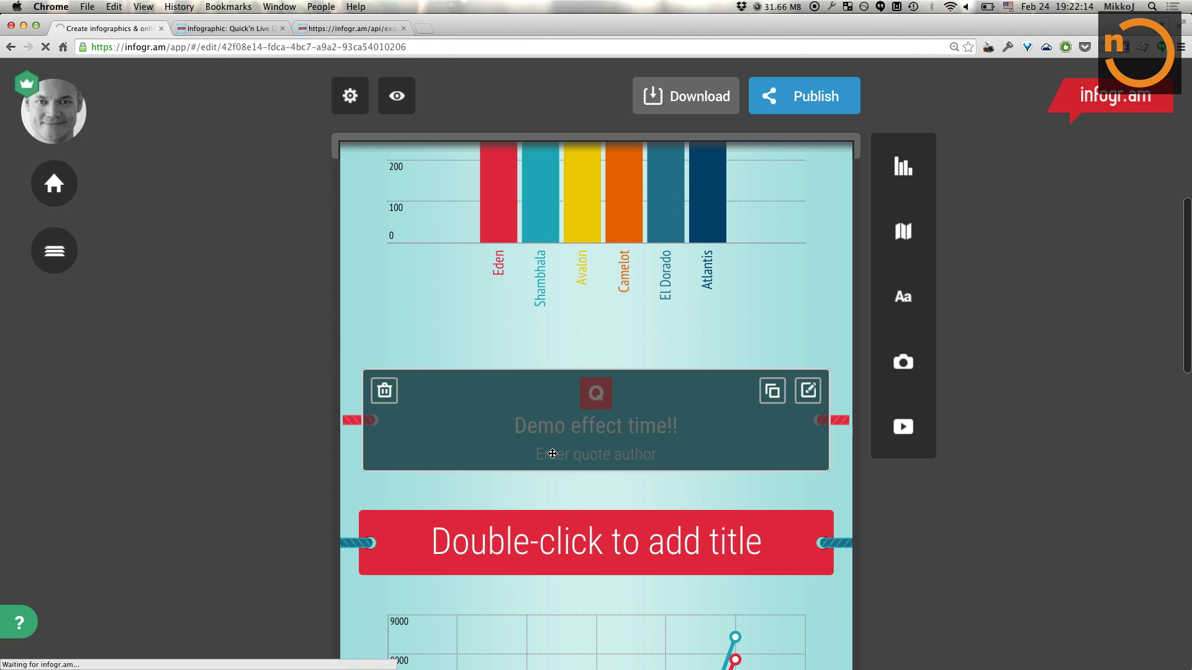
# Step: Enter the author's name on the quote's author line, then preview the infographic
pyautogui.doubleClick(598, 457)
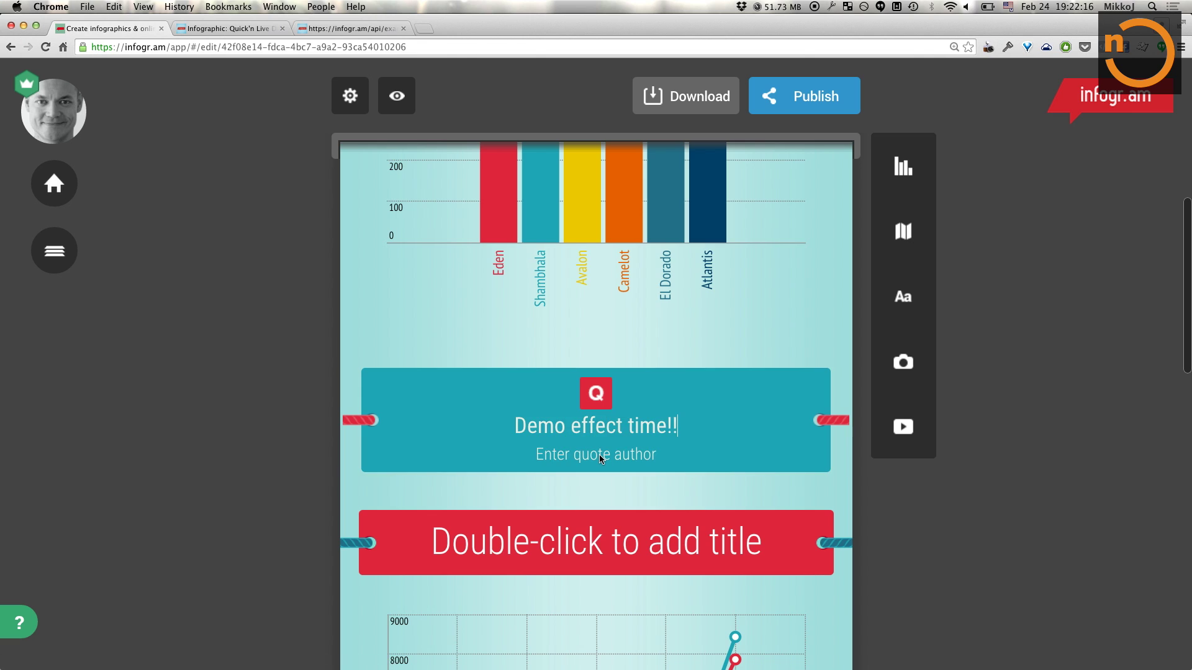
pyautogui.write('mikko')
pyautogui.press('Return')
pyautogui.moveTo(467, 512)
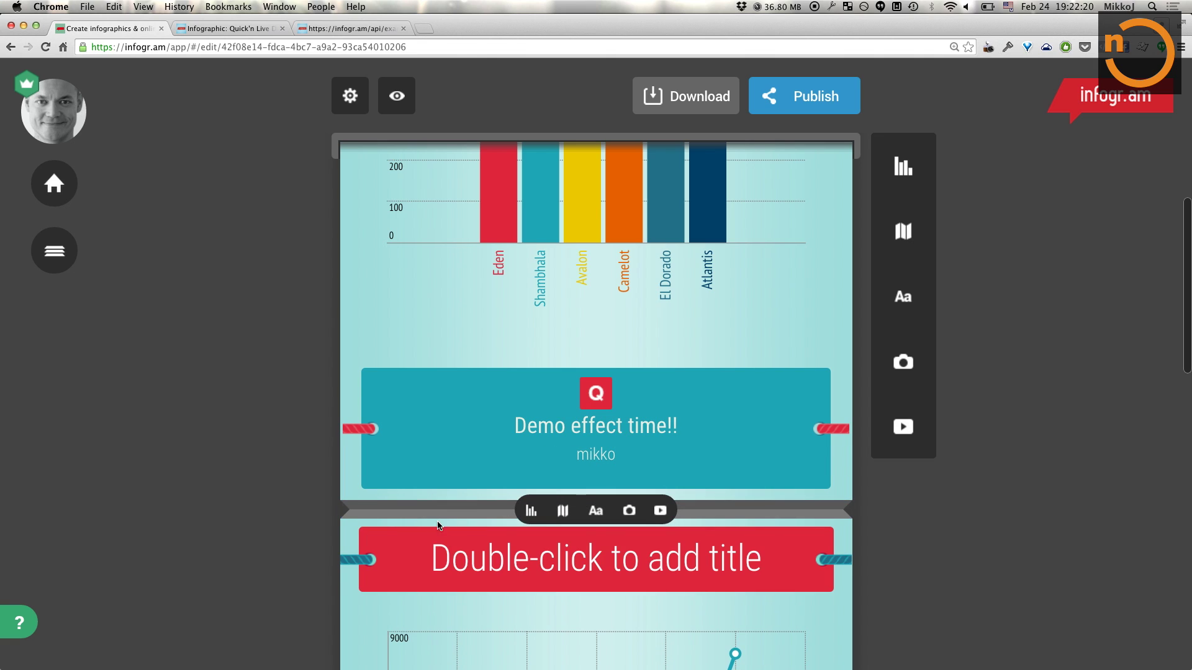
pyautogui.moveTo(367, 534)
pyautogui.scroll(-5, 382, 549)
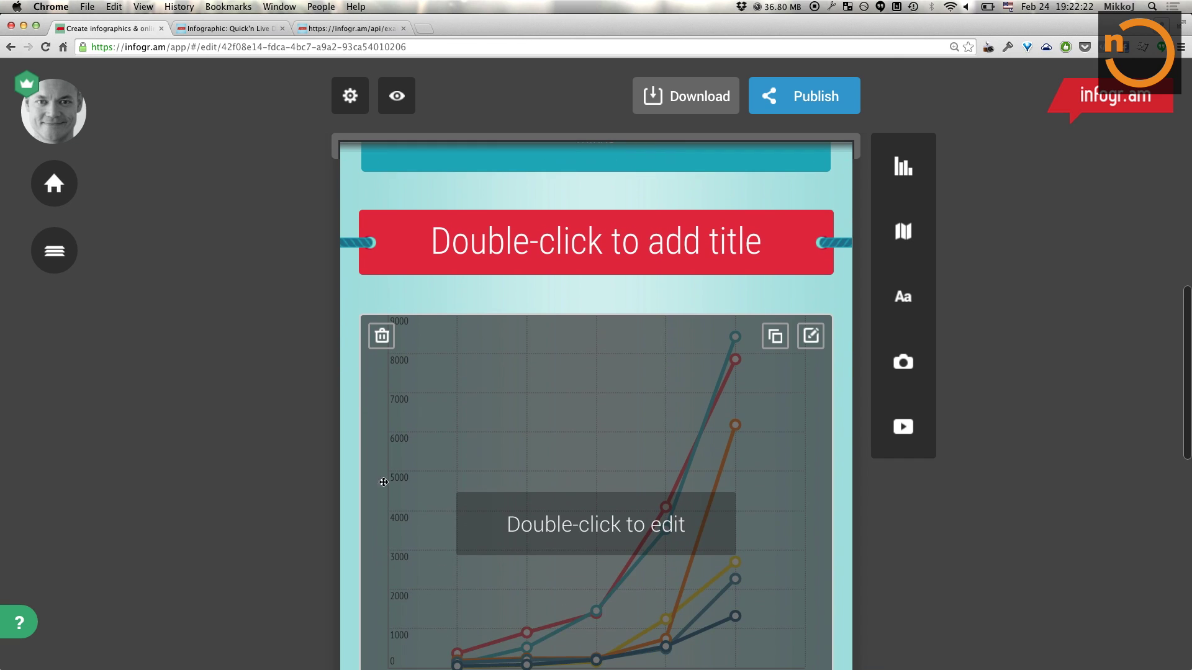
pyautogui.scroll(5, 381, 338)
pyautogui.scroll(8, 400, 370)
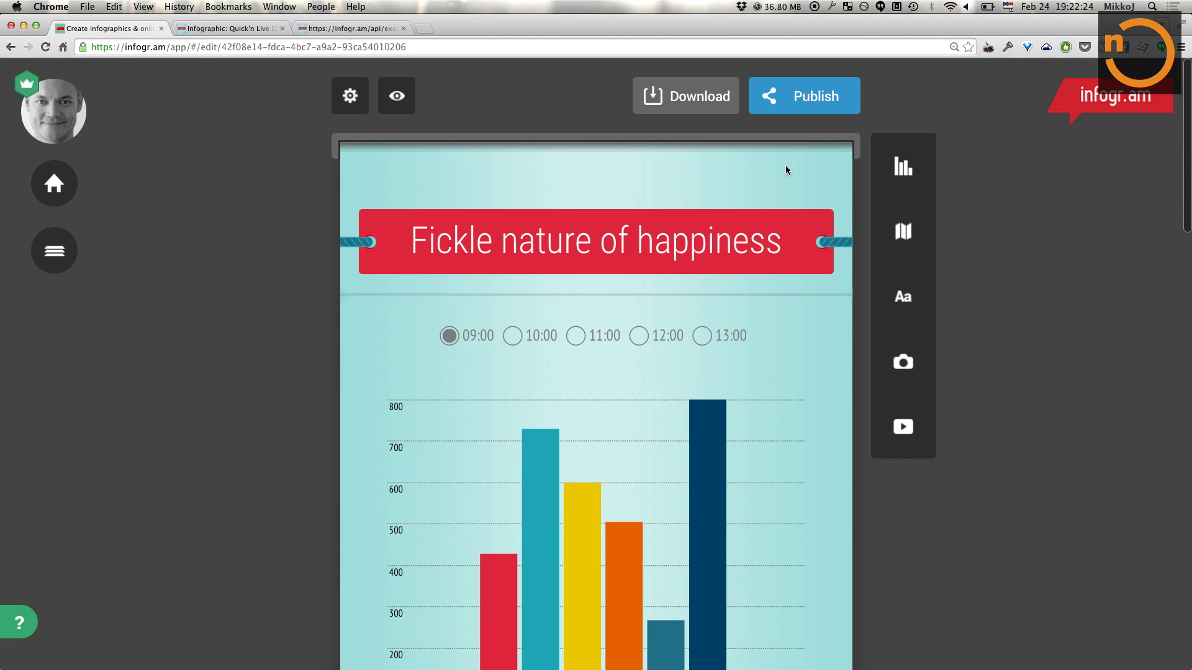
pyautogui.moveTo(522, 282)
pyautogui.scroll(-2, 521, 283)
pyautogui.scroll(2, 521, 282)
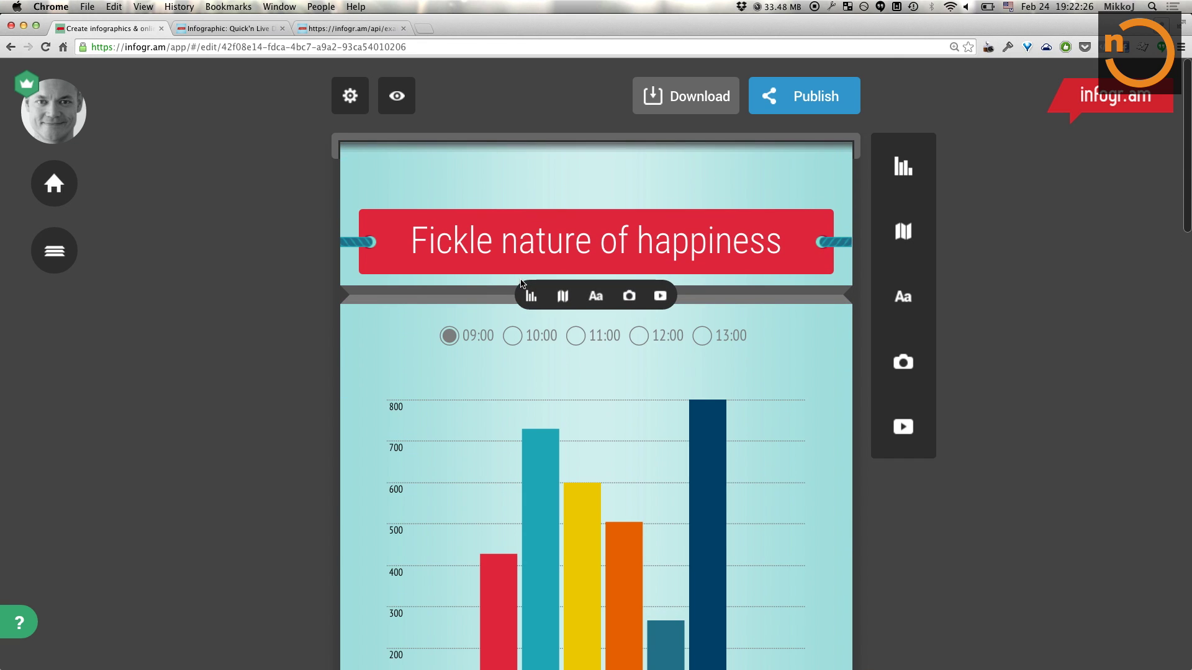
pyautogui.click(397, 96)
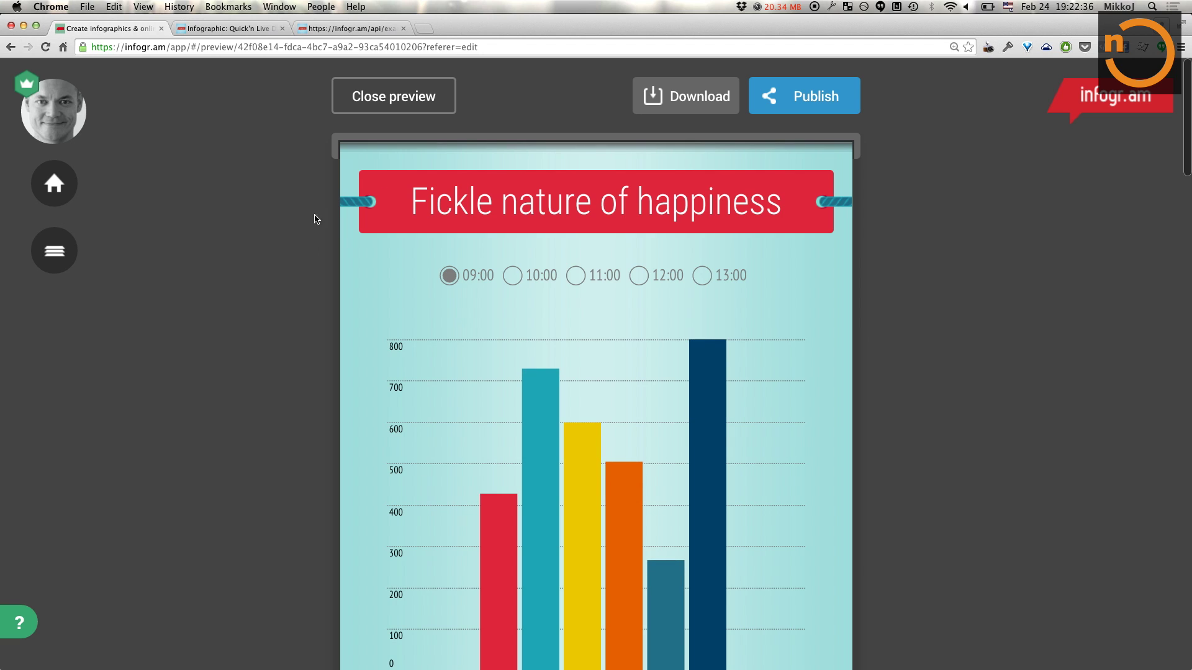
# Step: Switch the bar chart through the 10:00, 11:00, 12:00 and 13:00 times
pyautogui.scroll(-2, 267, 306)
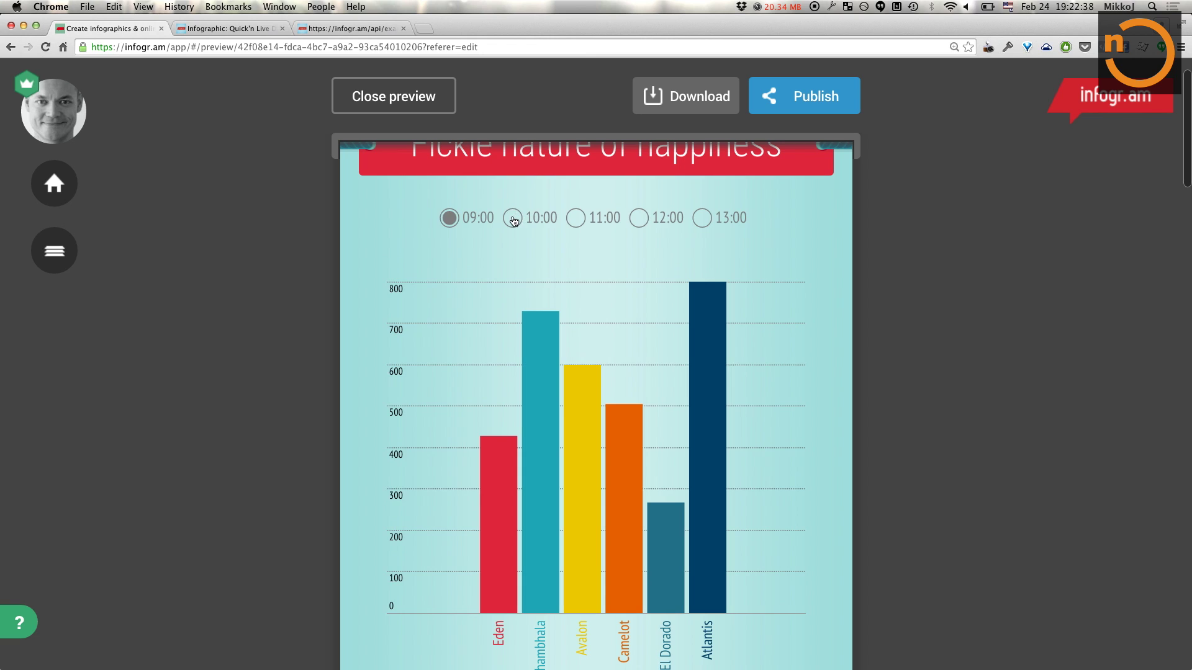
pyautogui.click(513, 221)
pyautogui.click(575, 218)
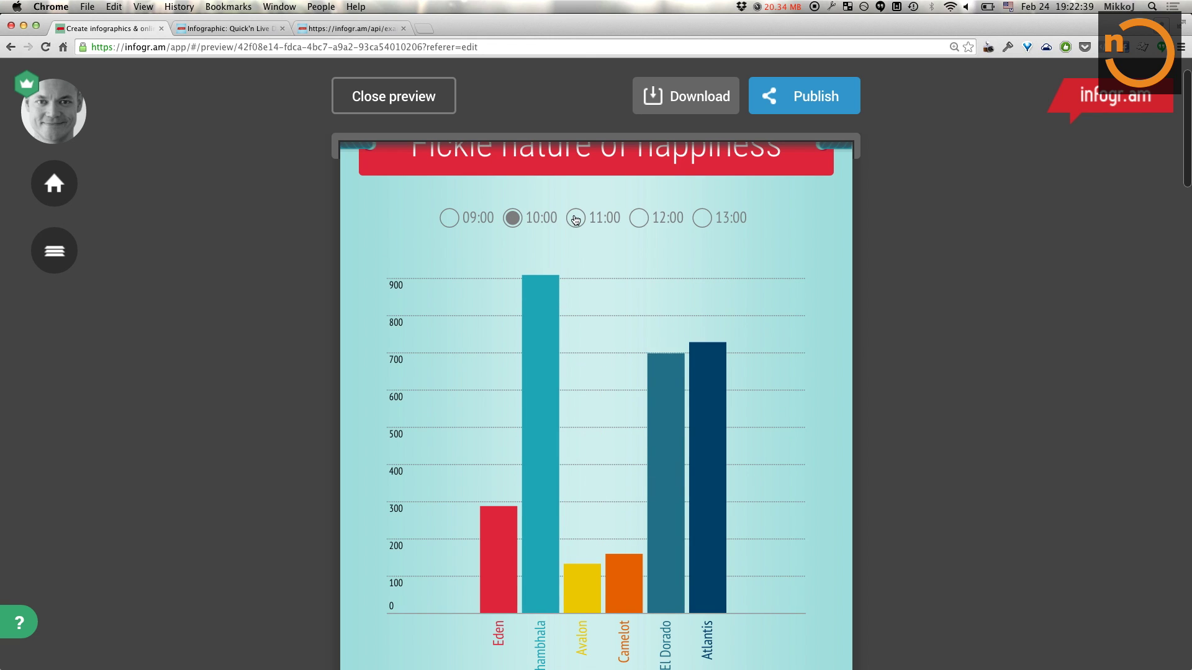
pyautogui.click(640, 217)
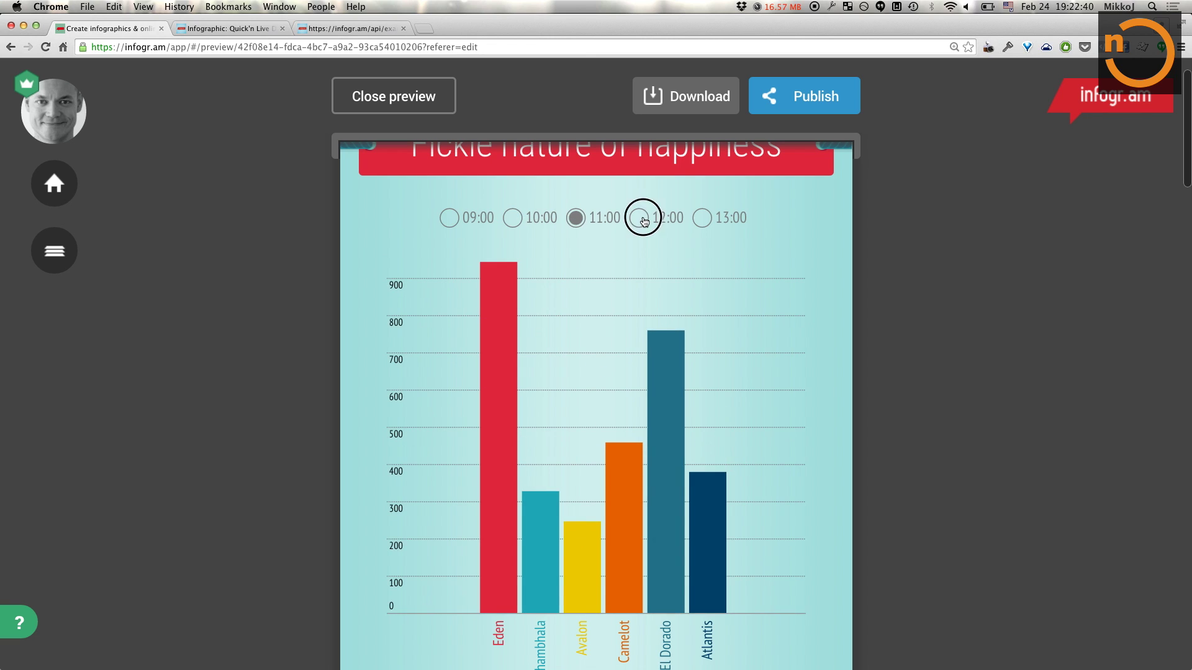
pyautogui.click(703, 218)
# Step: Inspect the chart's bar values, then open the infographic's download options
pyautogui.scroll(-4, 506, 221)
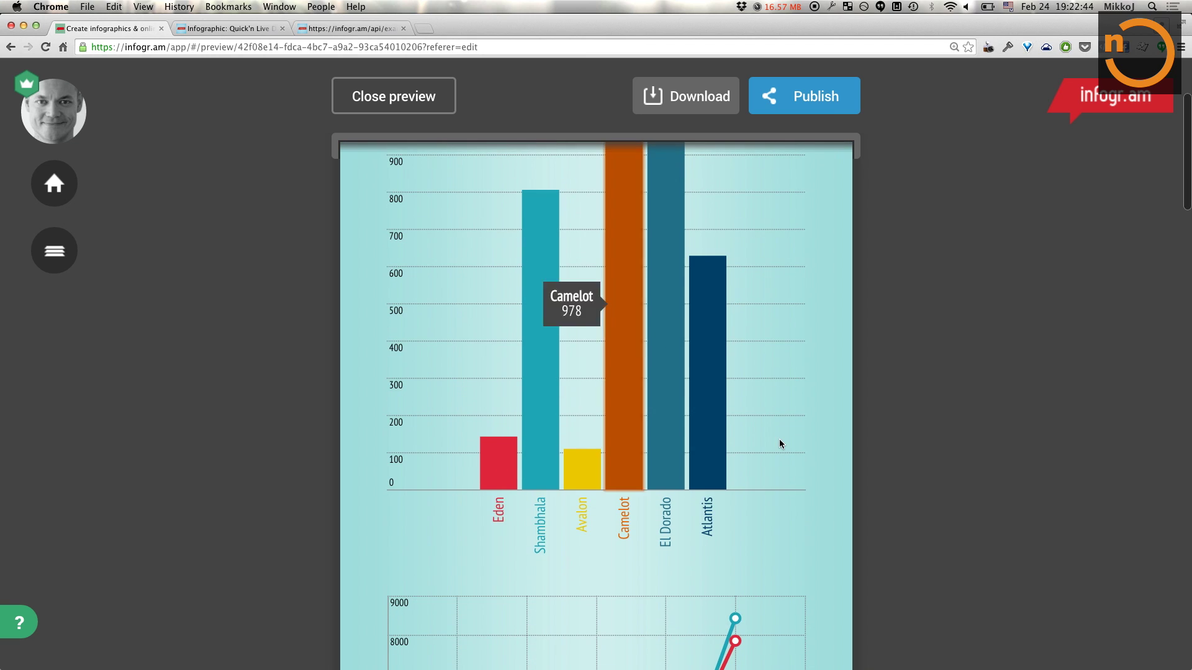
pyautogui.scroll(-2, 781, 443)
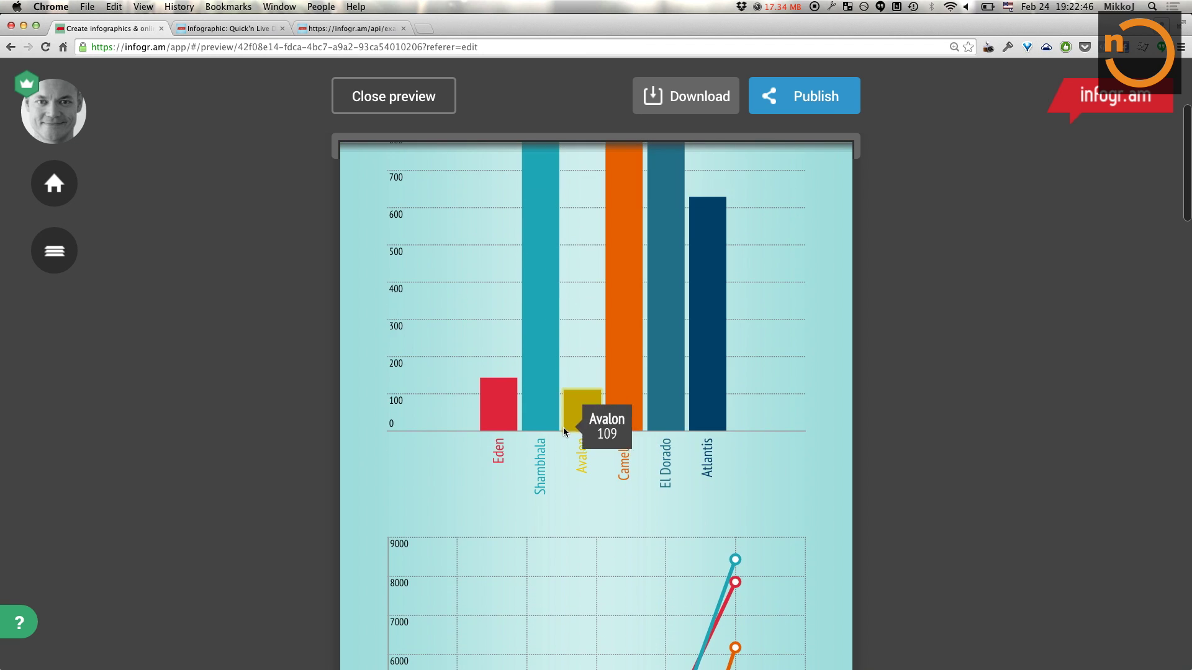
pyautogui.moveTo(510, 422)
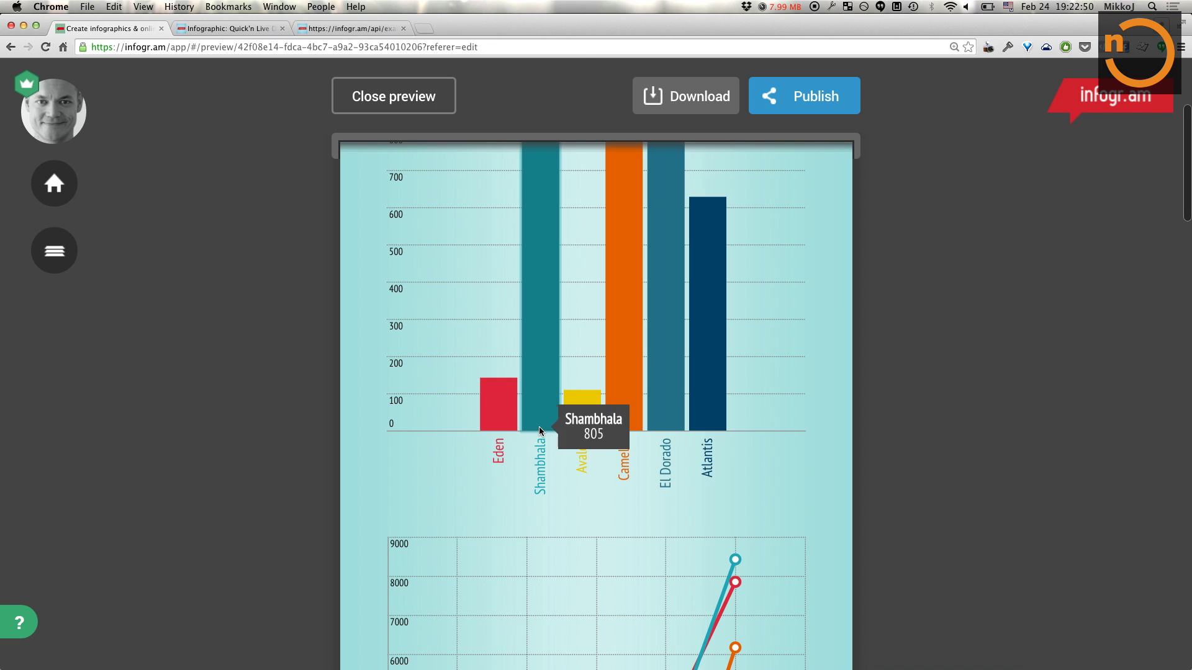
pyautogui.scroll(6, 608, 436)
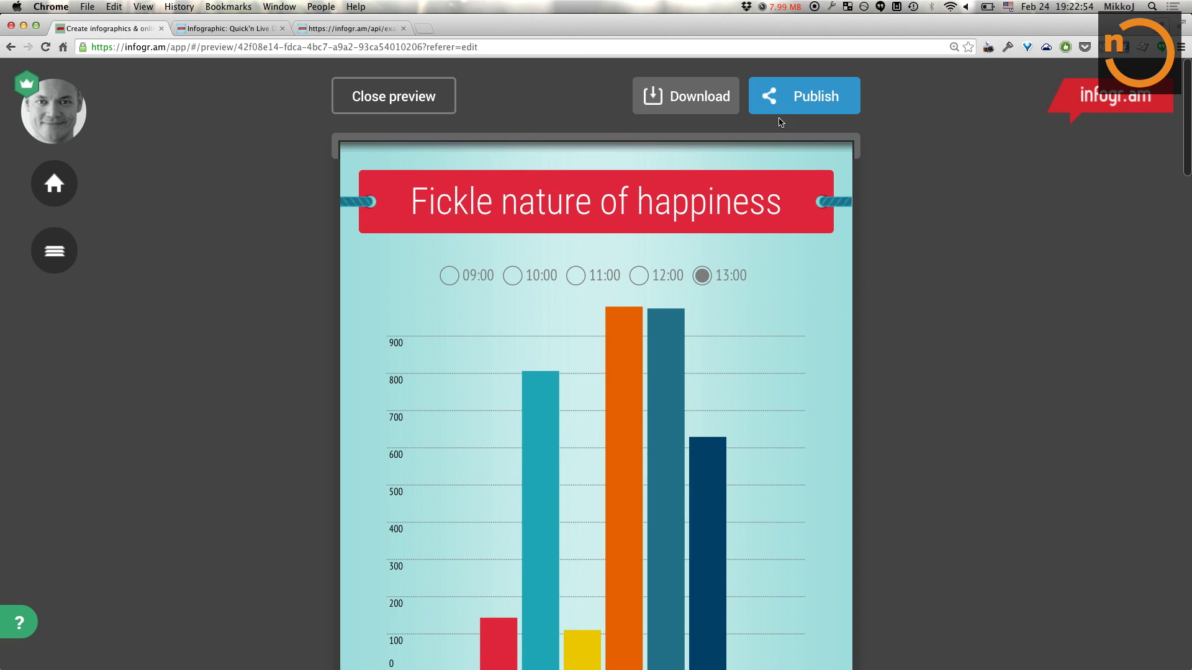
pyautogui.click(712, 98)
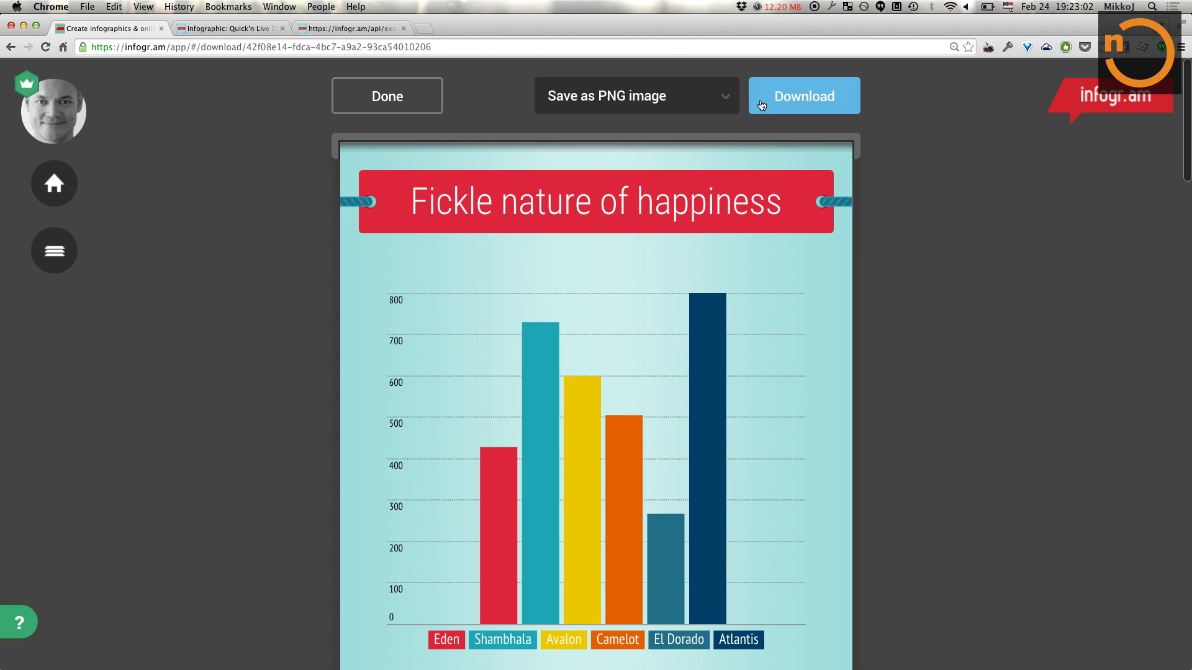
# Step: Leave the PNG download page and return to the infographic editor
pyautogui.click(415, 95)
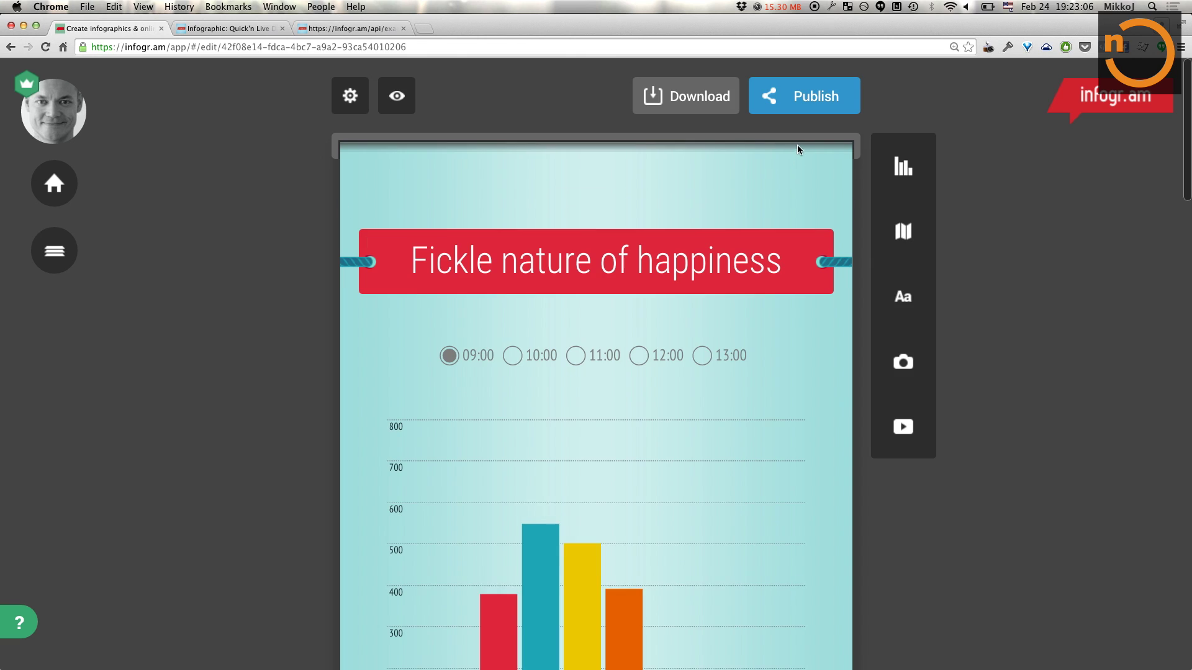
# Step: Publish the infographic for everyone and copy its infogr.am/fickle_nature_of_happiness link
pyautogui.click(806, 103)
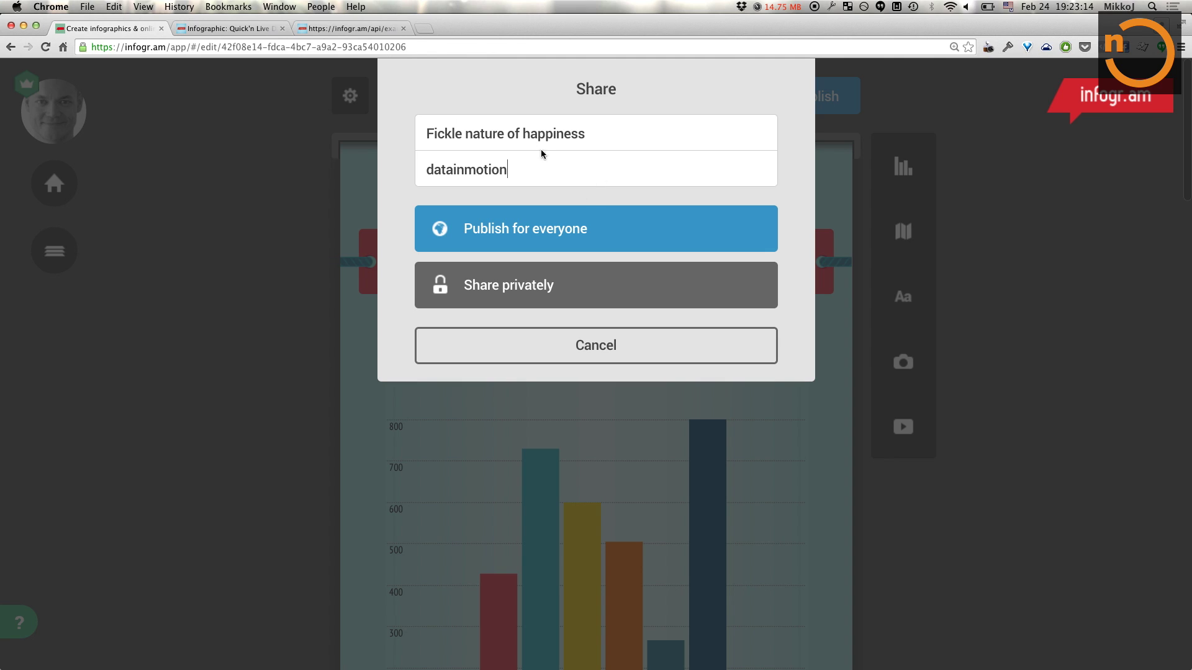
pyautogui.click(521, 230)
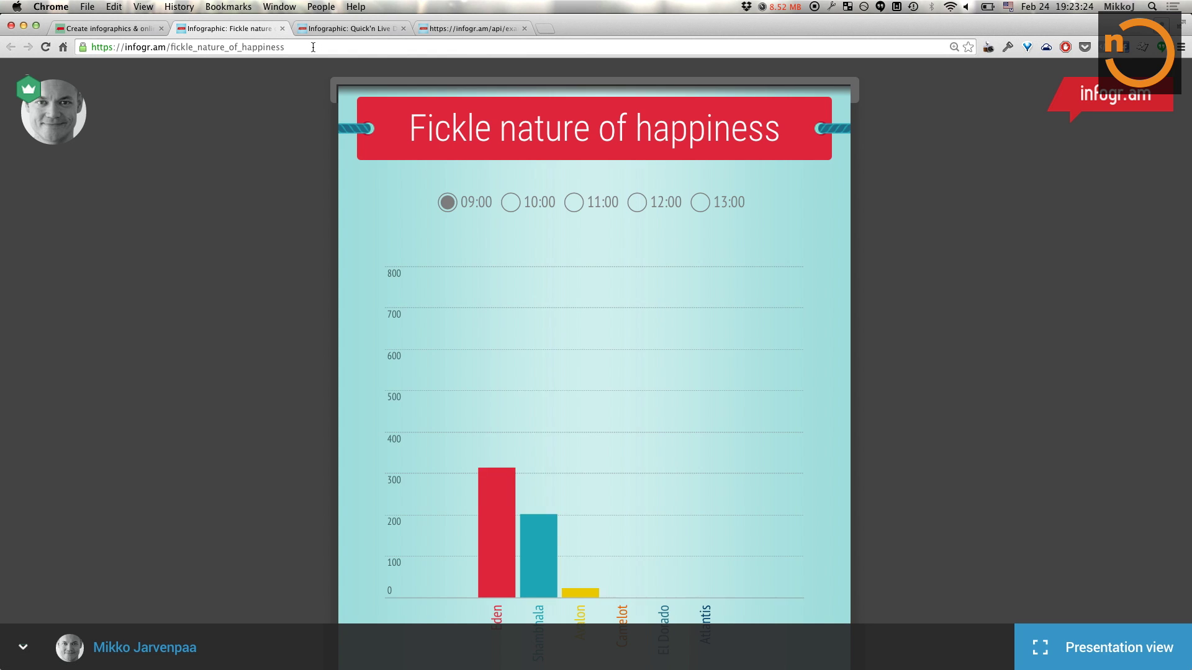
pyautogui.click(313, 48)
pyautogui.press('super+c')
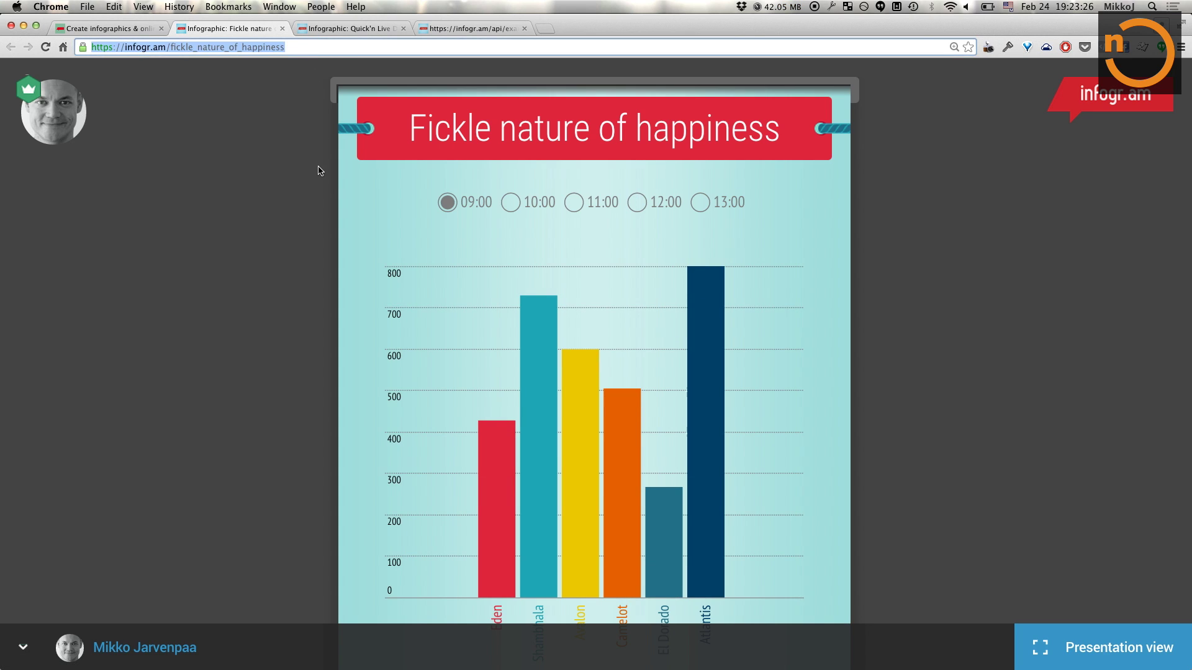
pyautogui.scroll(-5, 315, 323)
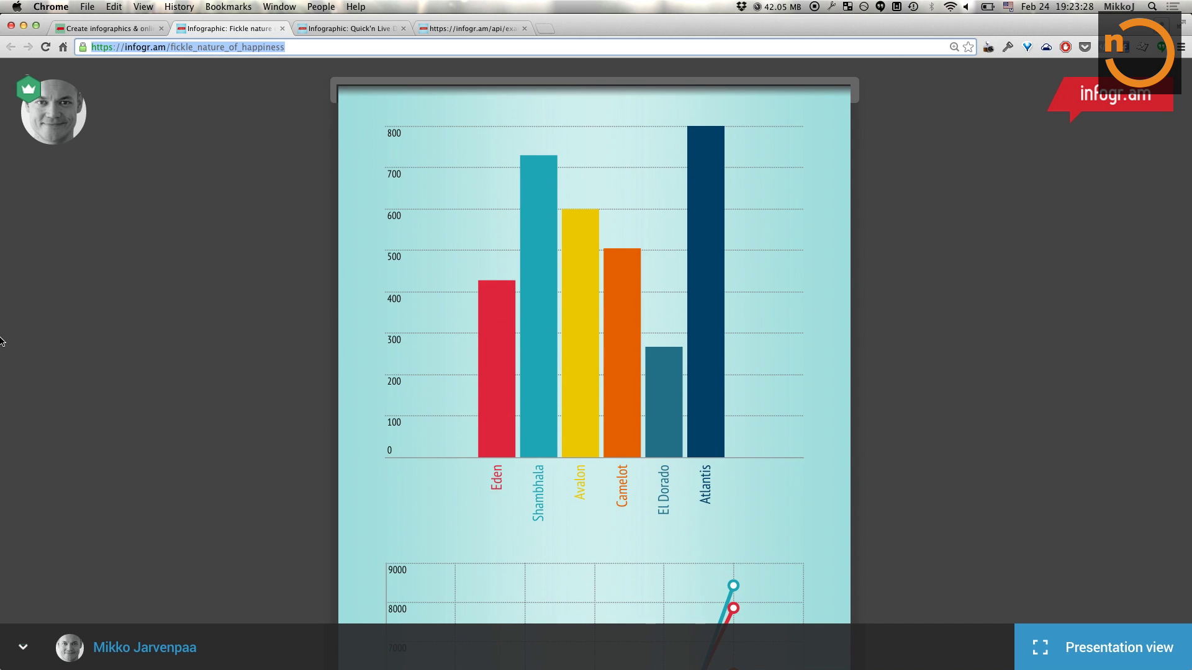
pyautogui.click(14, 272)
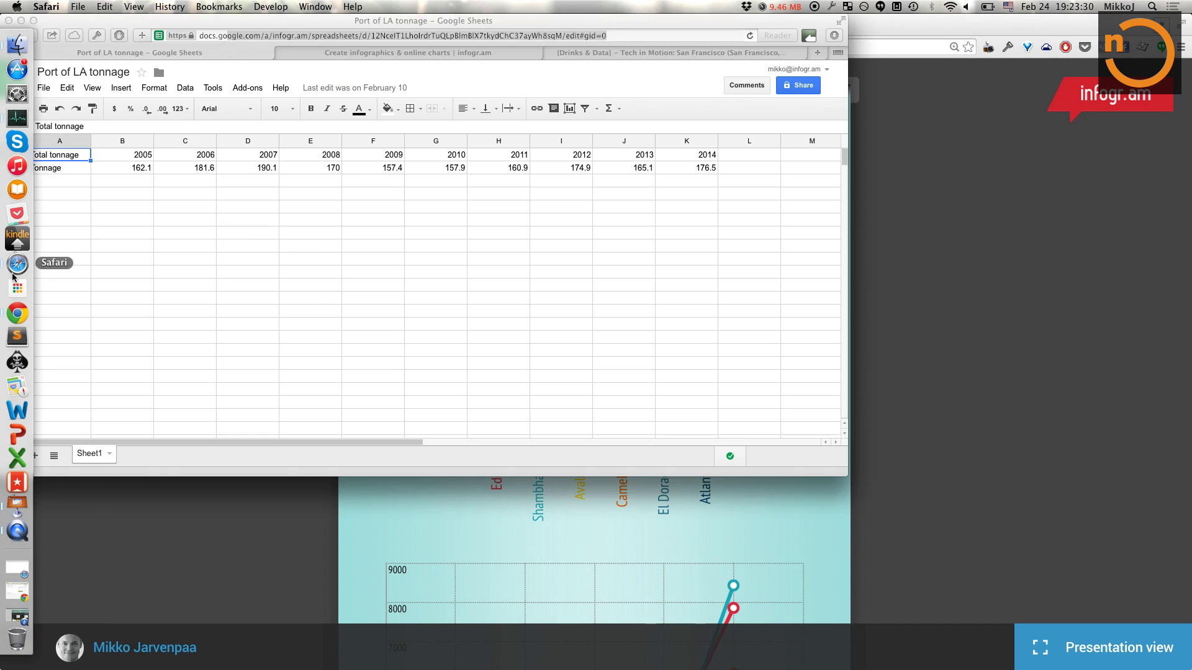
# Step: Paste the infographic link into a new comment on the Meetup event page
pyautogui.click(603, 52)
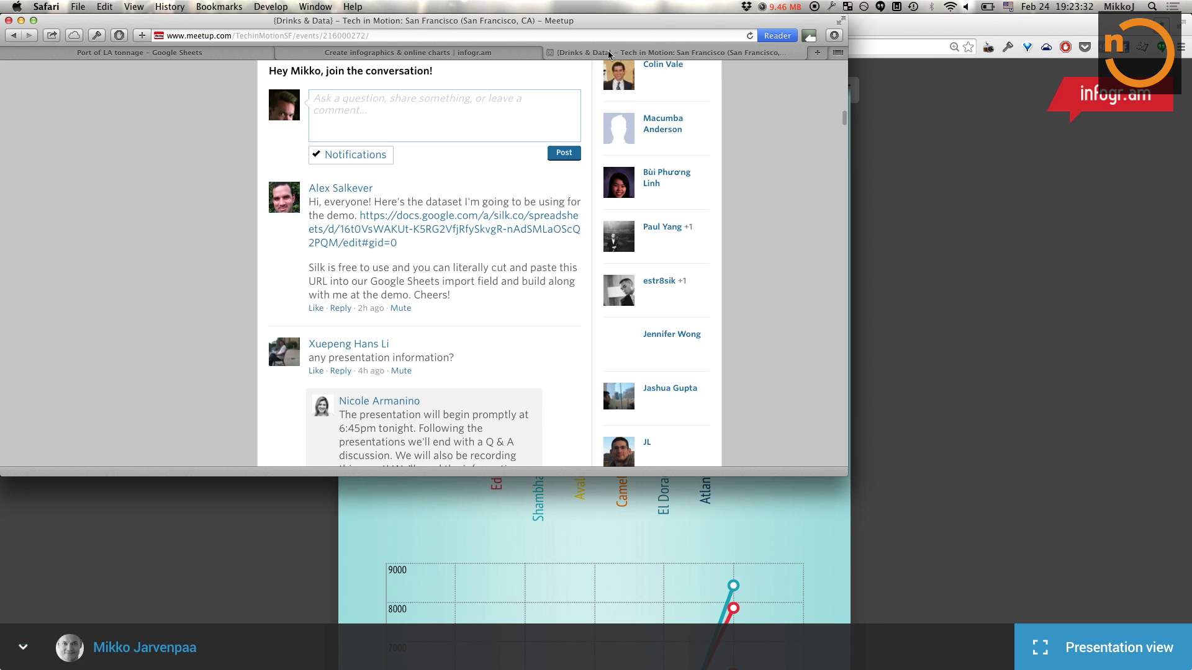
pyautogui.click(470, 110)
pyautogui.press('super+v')
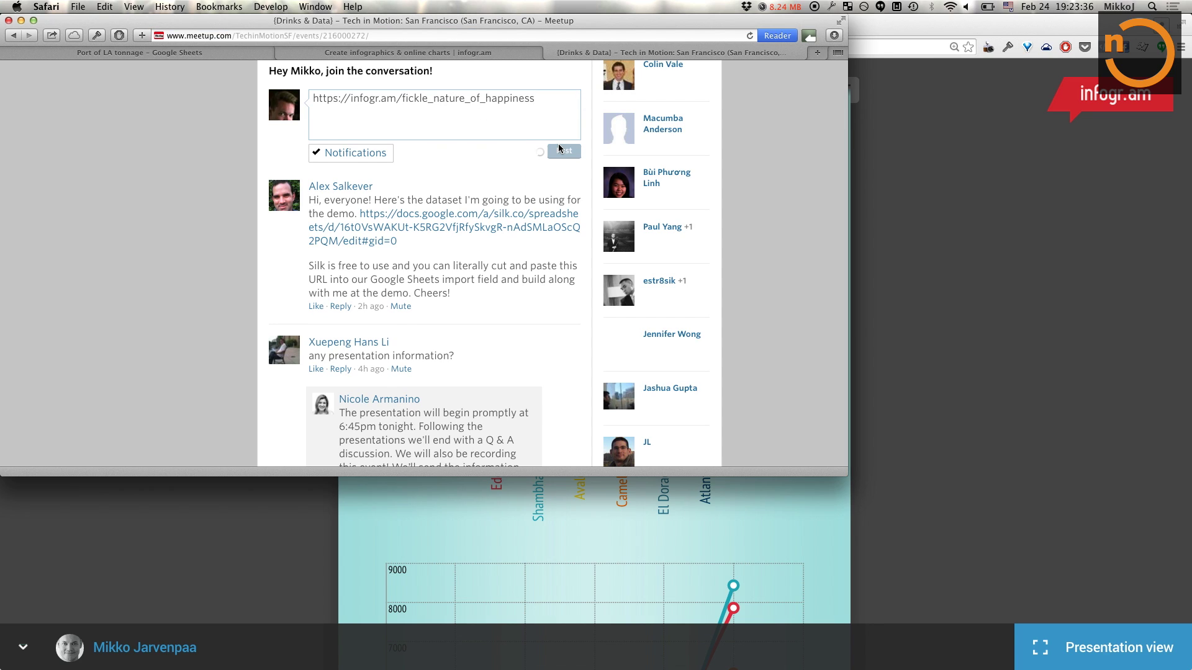
pyautogui.scroll(1, 547, 236)
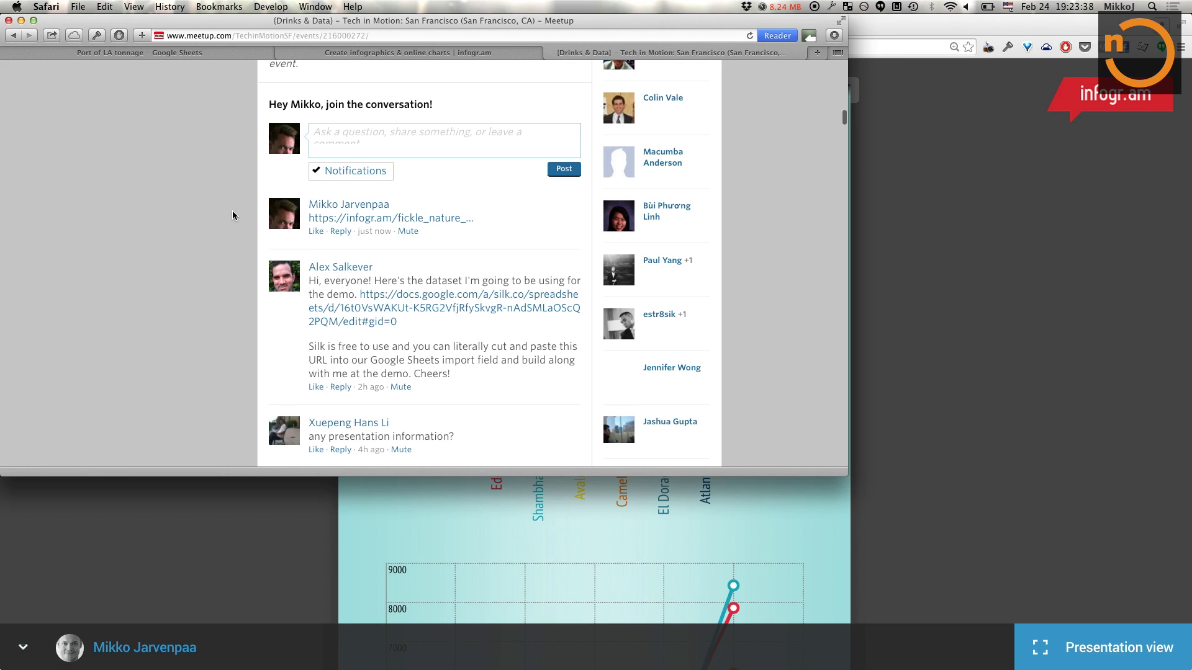